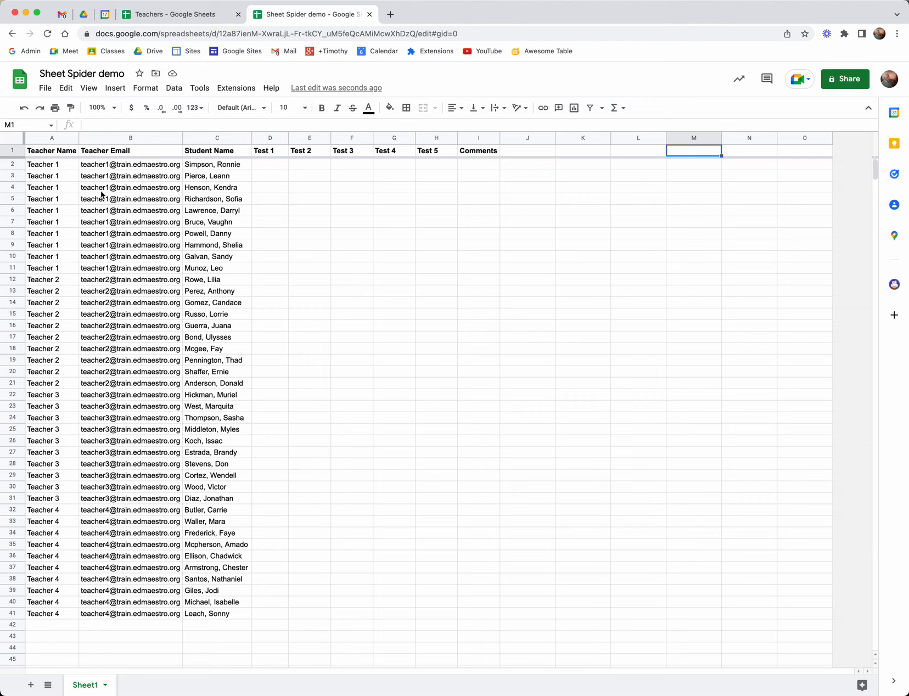
Step: Launch the Sheet Spider add-on for the Sheet Spider demo spreadsheet and get its setup started
scroll(118, 176, "down", 1)
scroll(130, 182, "up", 1)
left_click(236, 88)
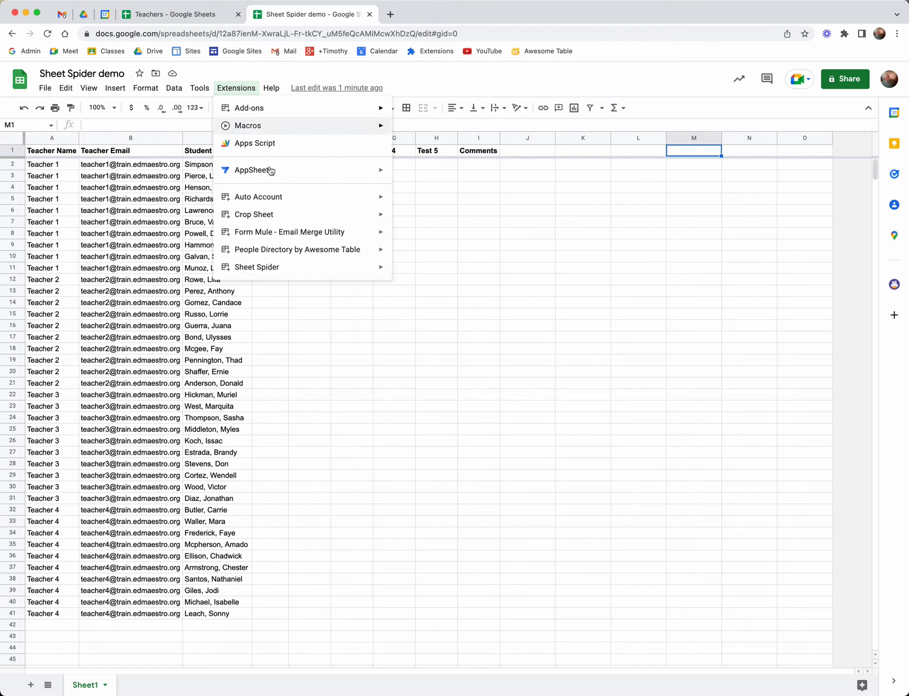
mouse_move(314, 270)
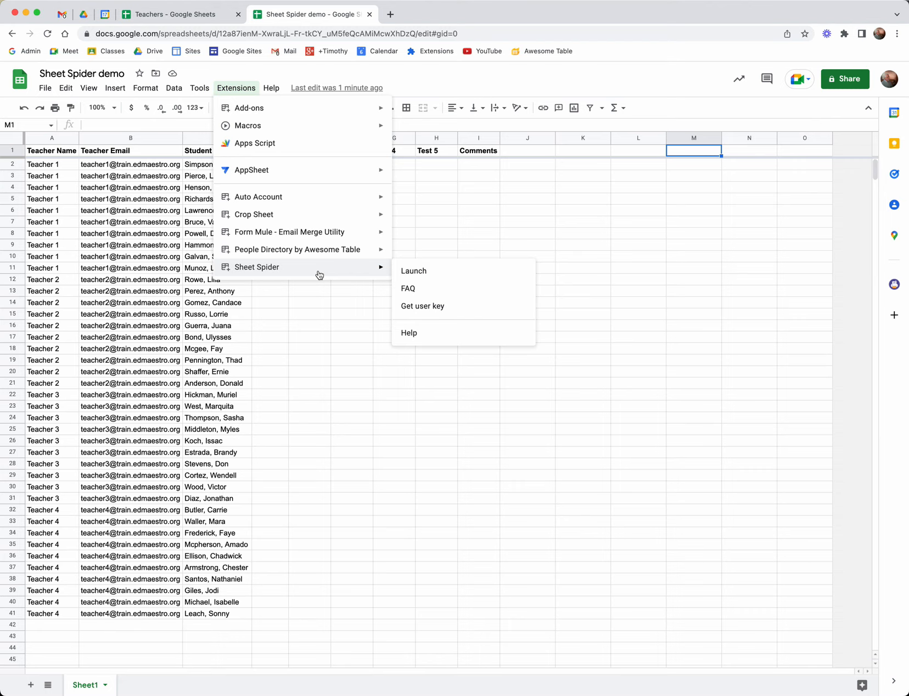
mouse_move(314, 106)
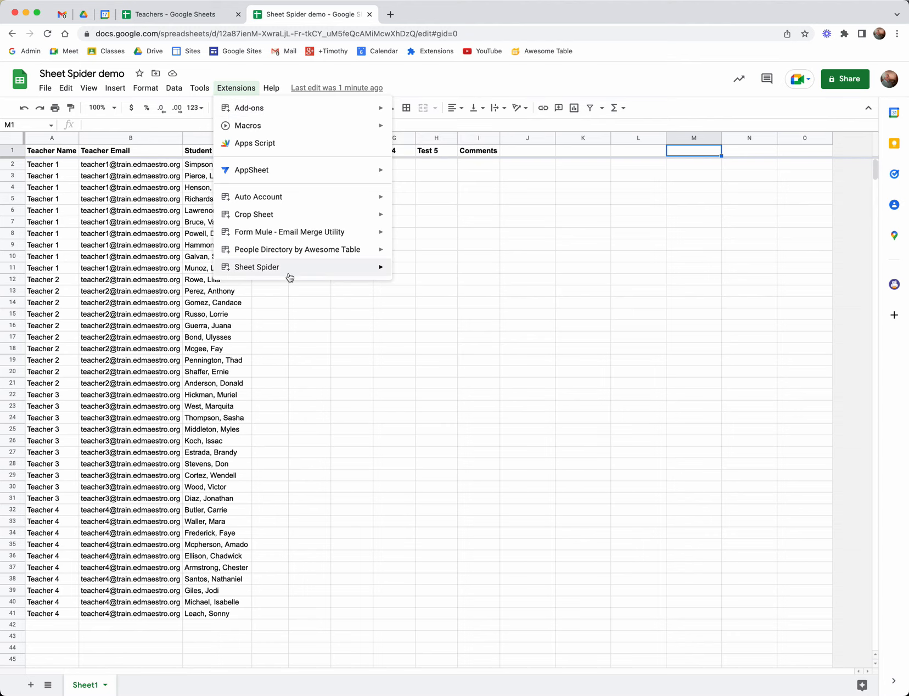
mouse_move(286, 273)
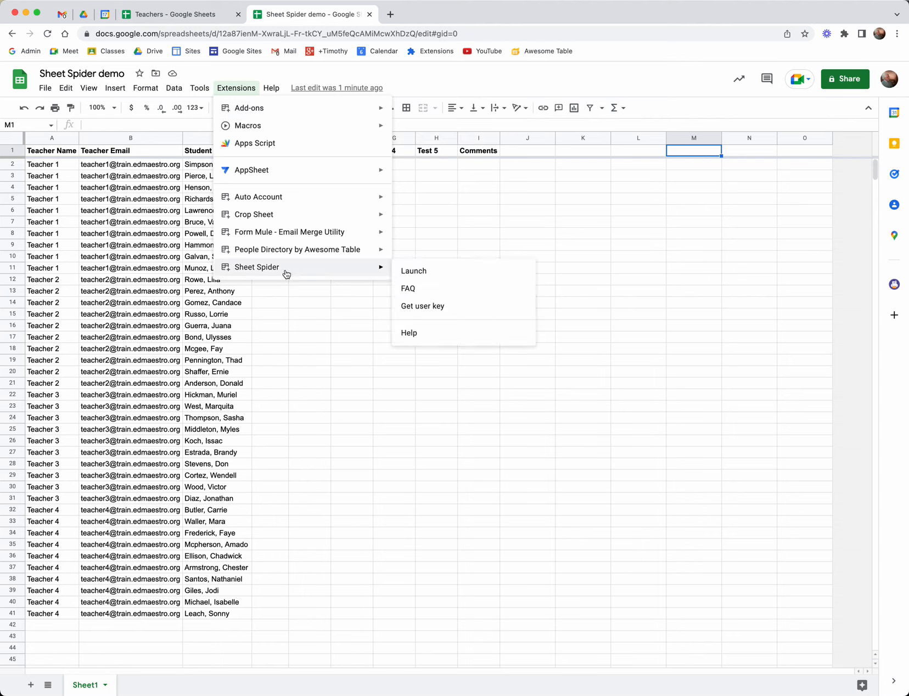
left_click(414, 272)
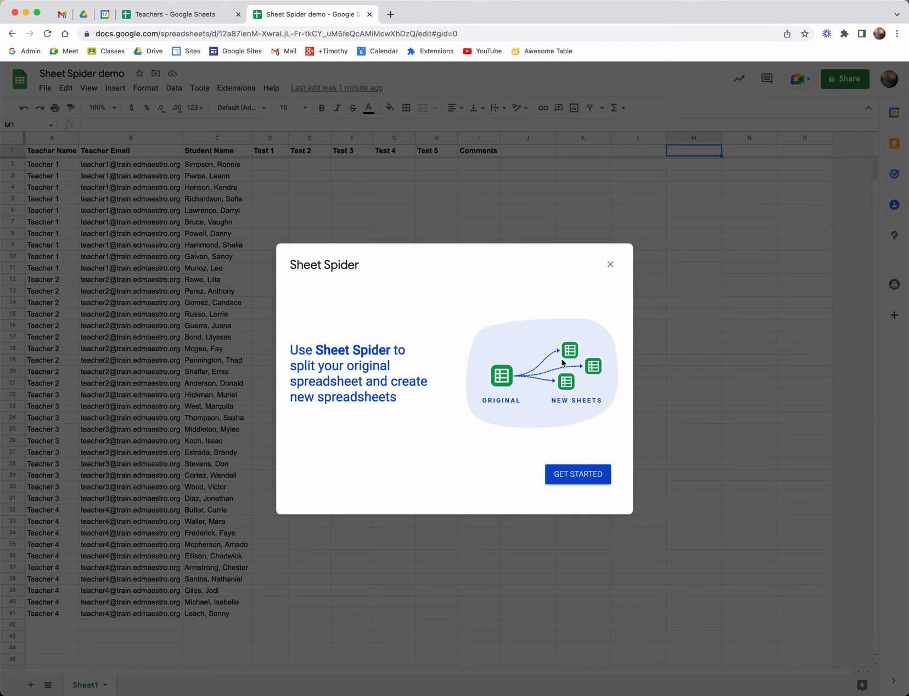
left_click(602, 476)
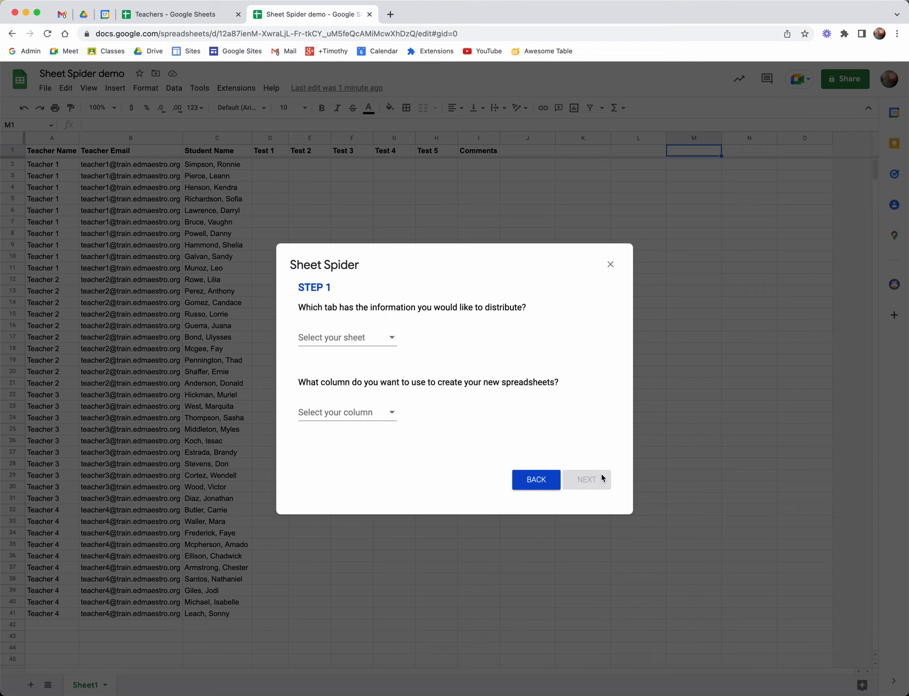
Step: Set Sheet1 as the tab to distribute and Teacher Name as the column for creating the new spreadsheets
left_click(393, 339)
left_click(340, 333)
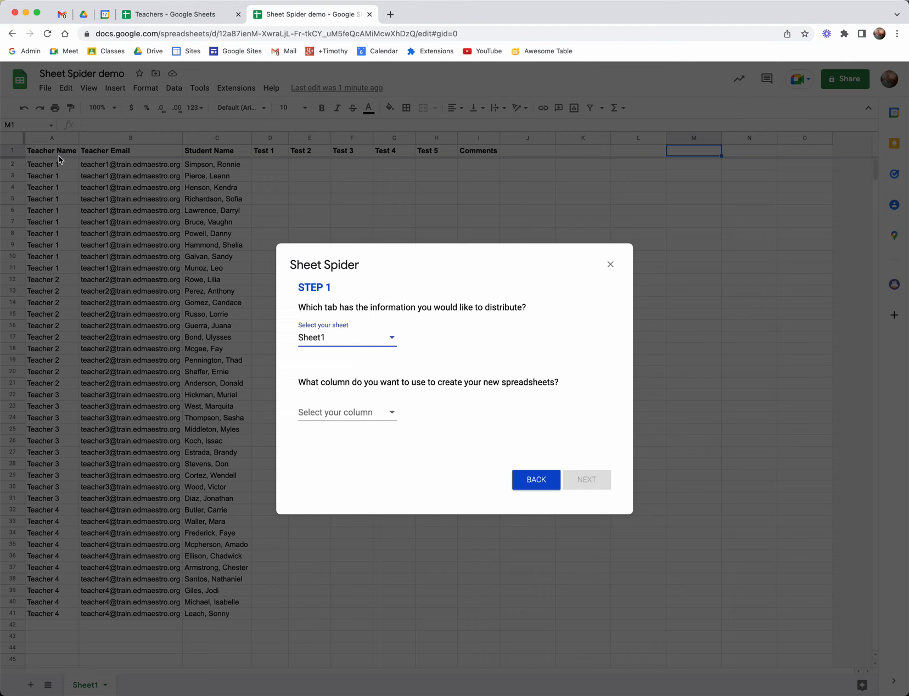
left_click(391, 414)
left_click(345, 330)
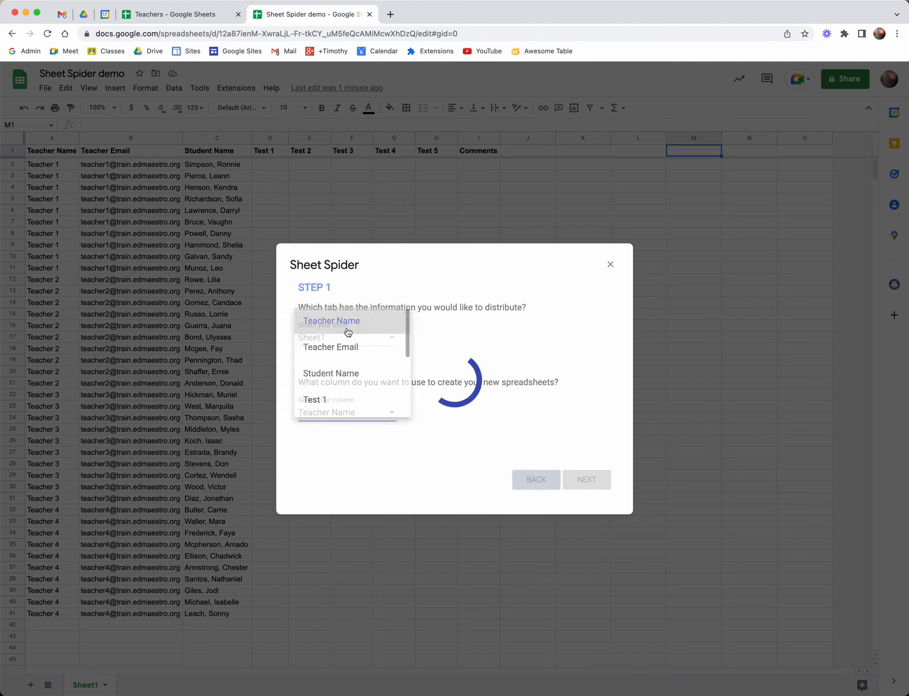
left_click(582, 482)
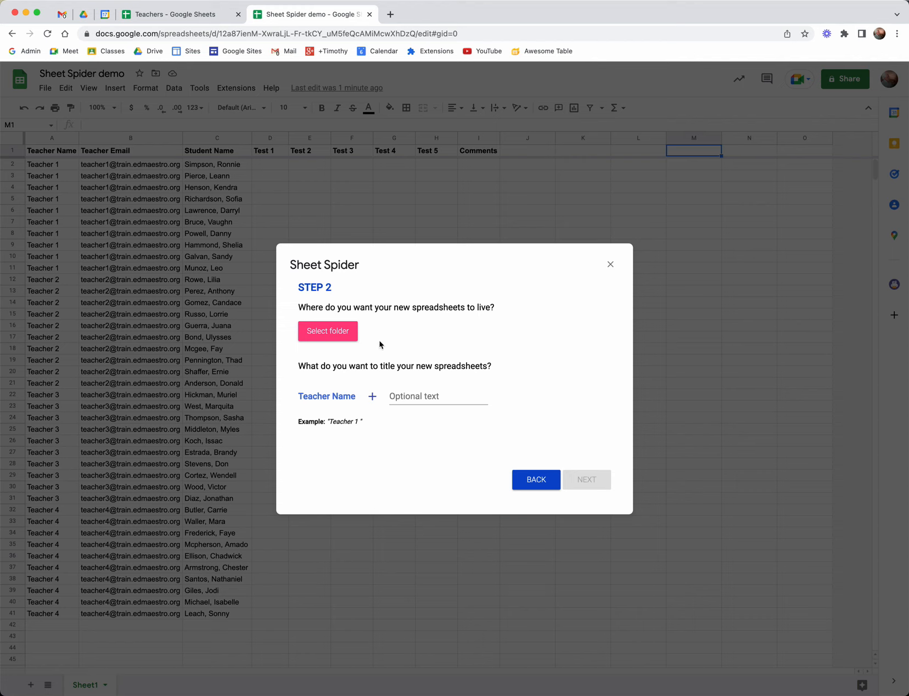
Step: Choose the Teachers Grades folder as the destination and add 2022 as optional text to the new spreadsheets' titles
left_click(337, 330)
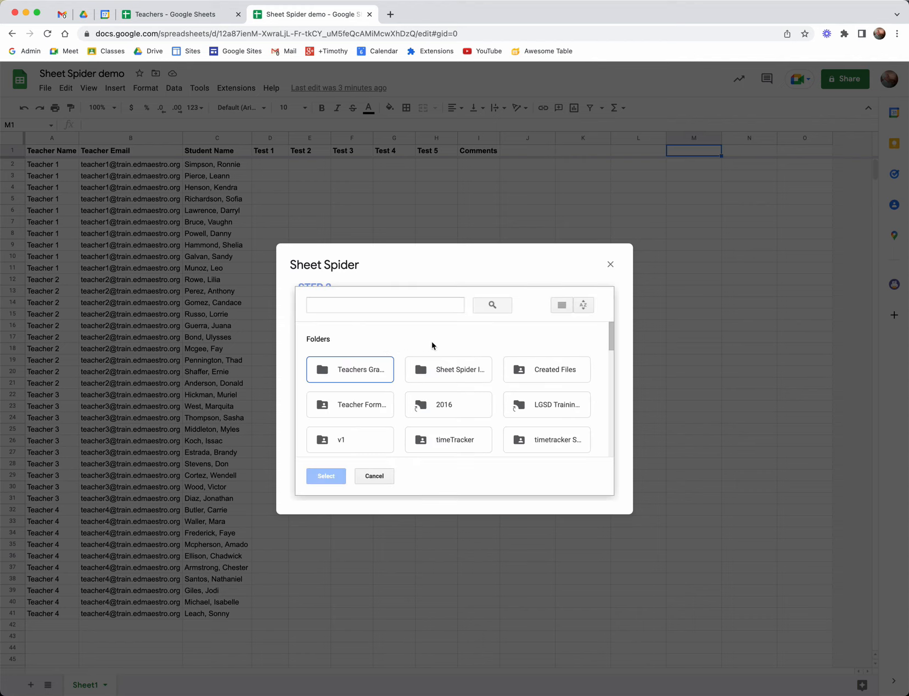
left_click(351, 374)
left_click(329, 478)
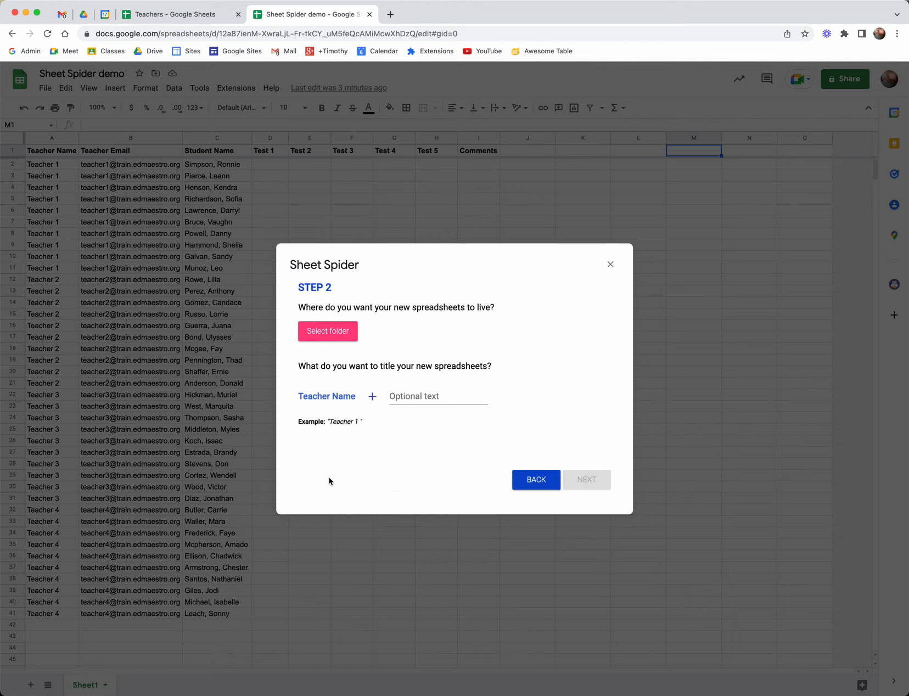
left_click(395, 395)
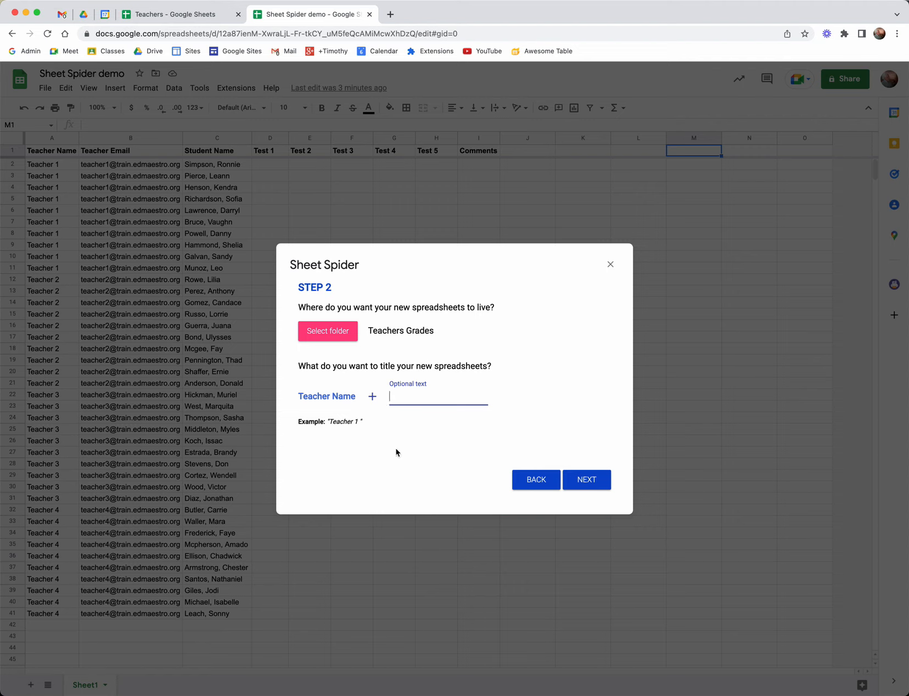
type("2022")
Step: Create the new spreadsheets based on Teacher Name and close the Sheet Spider dialog
left_click(587, 481)
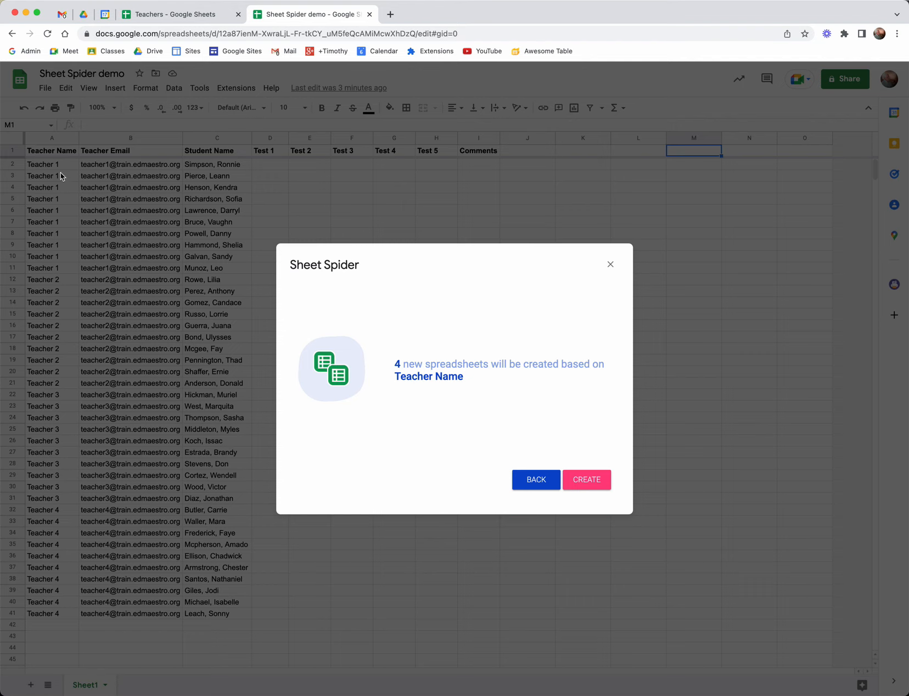
left_click(590, 481)
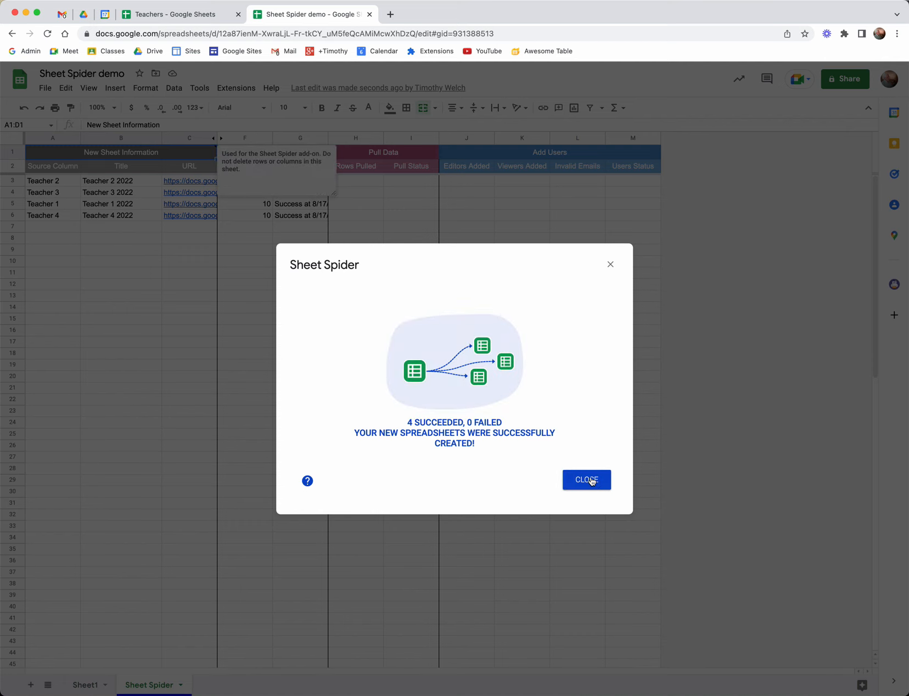
left_click(586, 480)
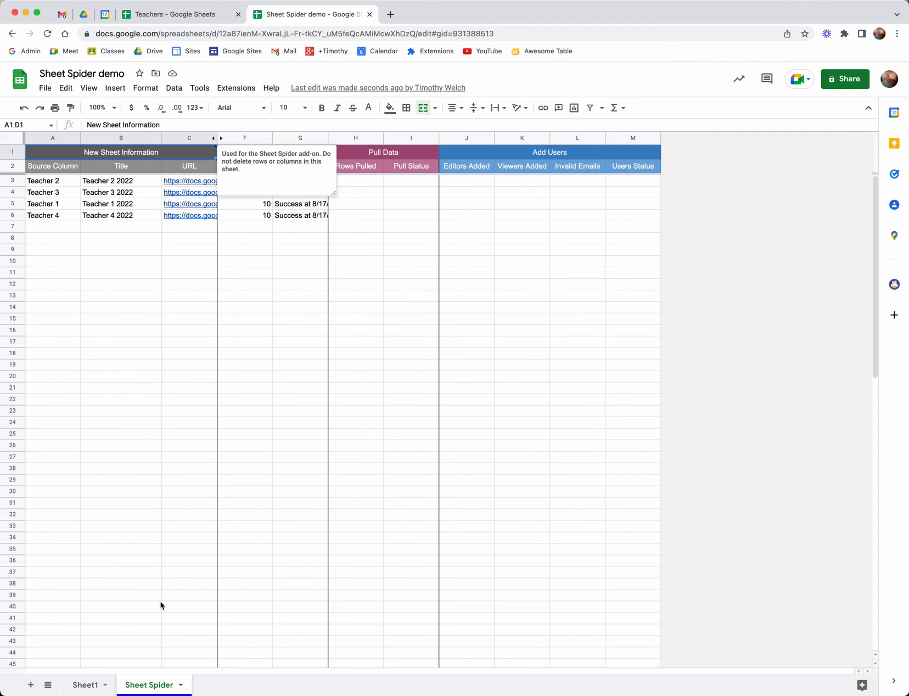
Step: Look over Sheet1 and the Sheet Spider sheet, and open the linked Teacher 2 2022 spreadsheet
left_click(87, 685)
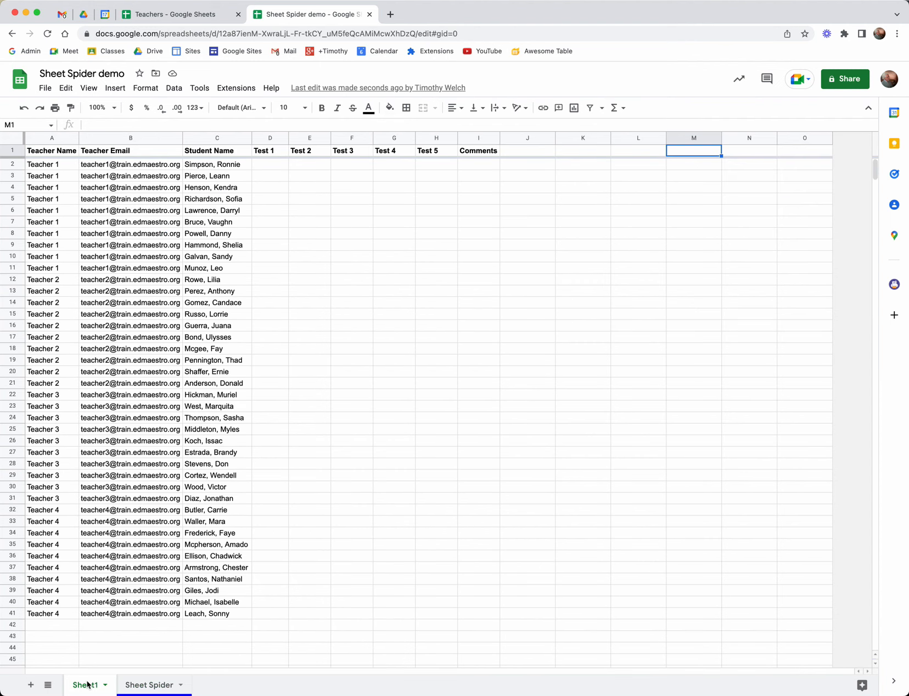
left_click(153, 685)
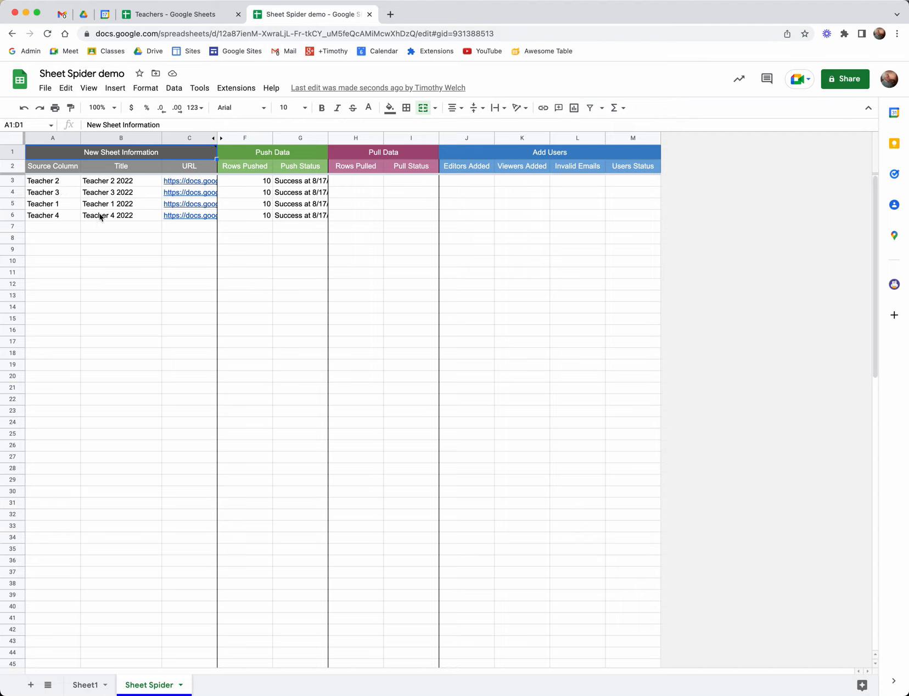
mouse_move(177, 178)
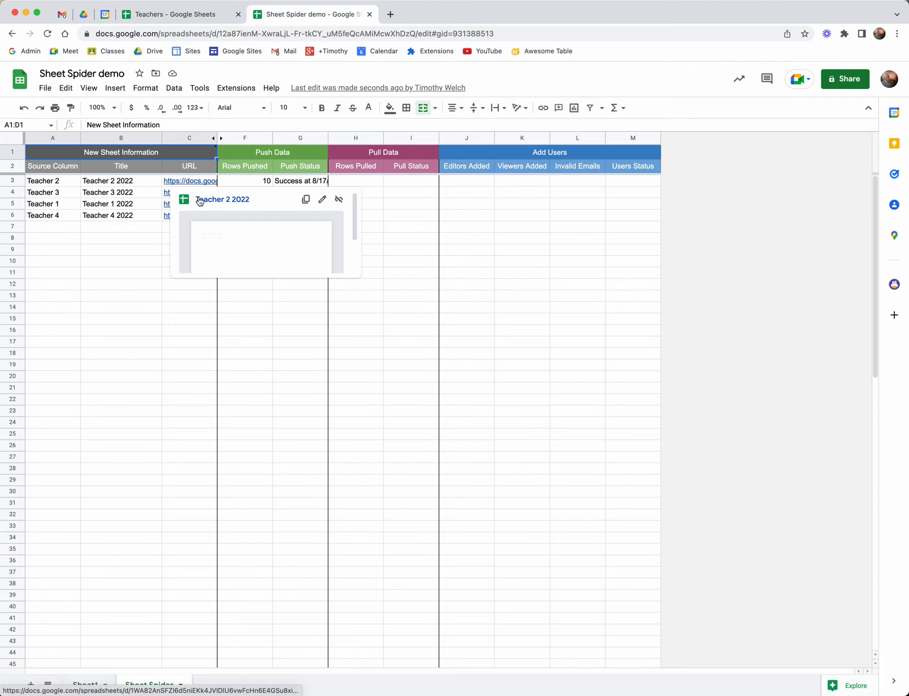
left_click(199, 201)
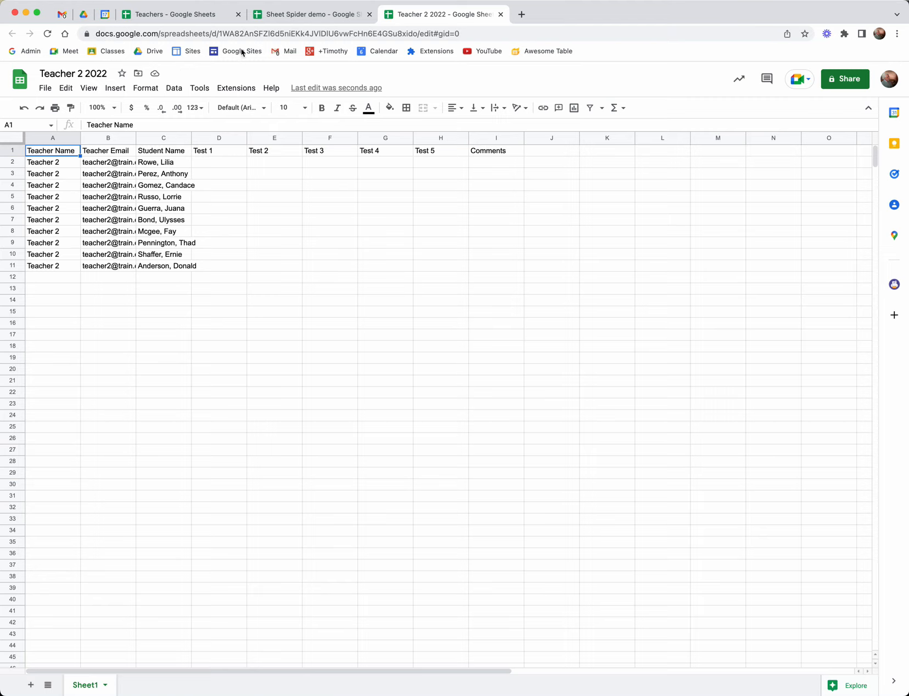
Step: Compare the layout of Sheet1 in the Sheet Spider demo spreadsheet with the Teacher 2 2022 spreadsheet
left_click(319, 21)
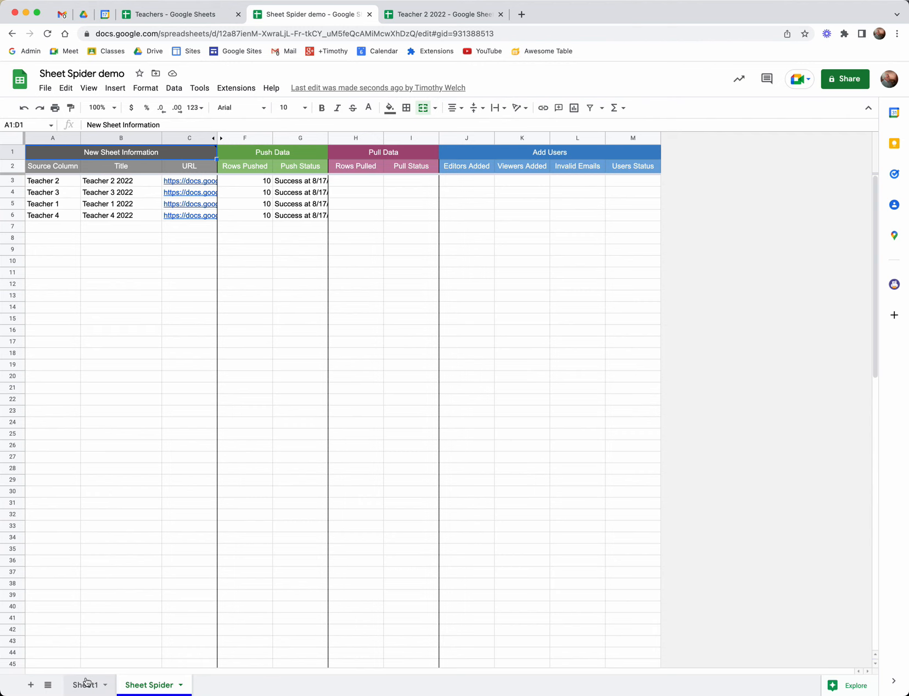
left_click(85, 684)
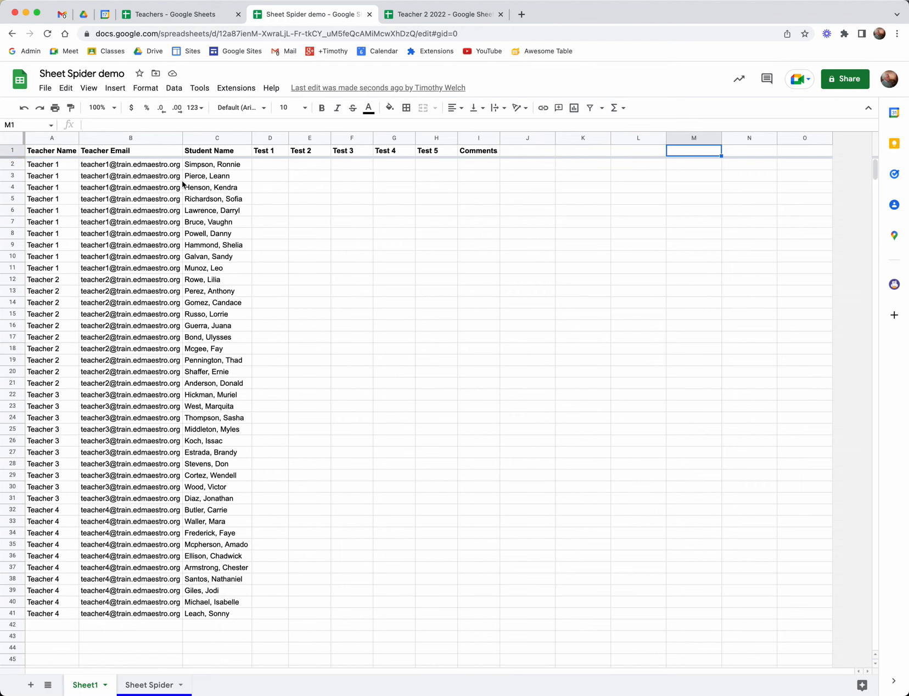
left_click(15, 139)
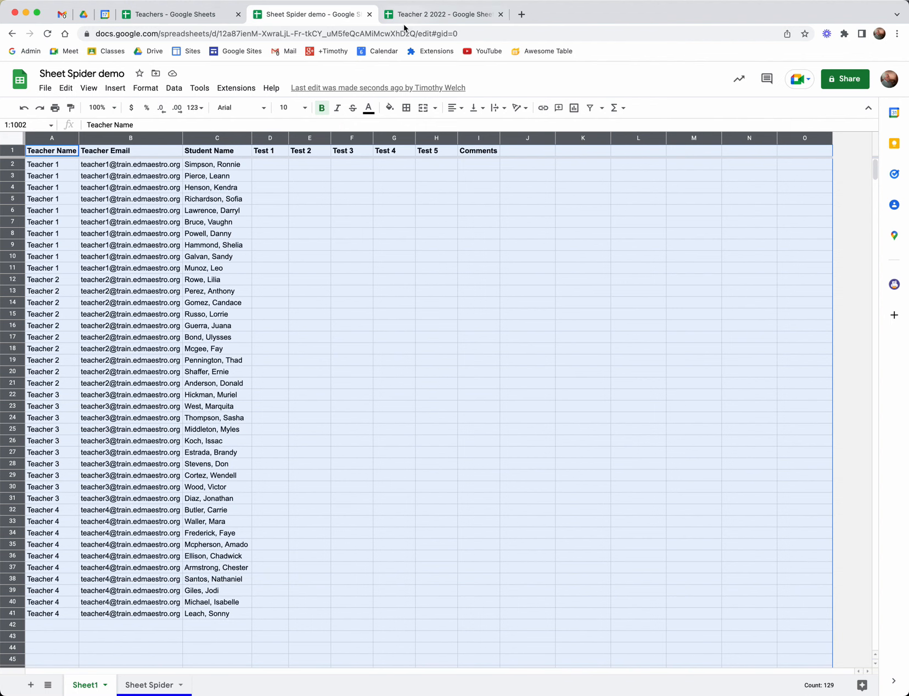
left_click(440, 14)
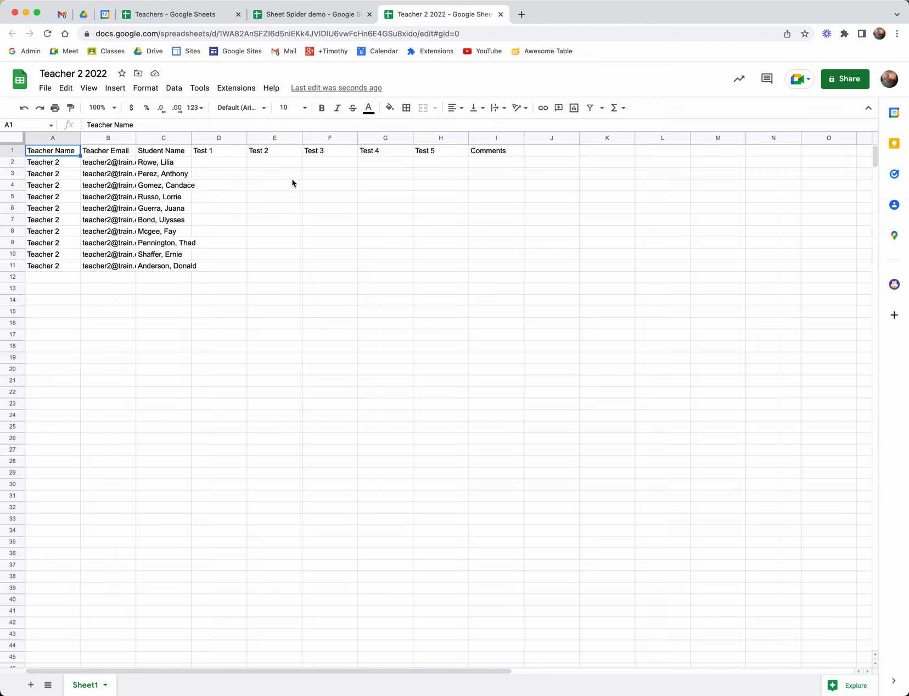
Step: Fit the widths of all columns in the Teacher 2 2022 spreadsheet to their contents
left_click(17, 135)
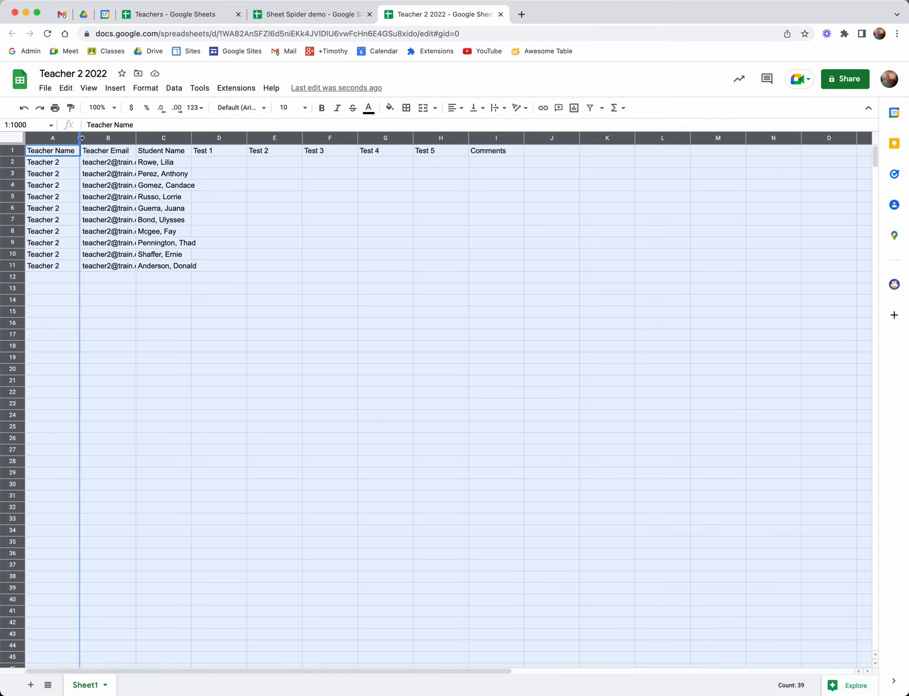
double_click(81, 137)
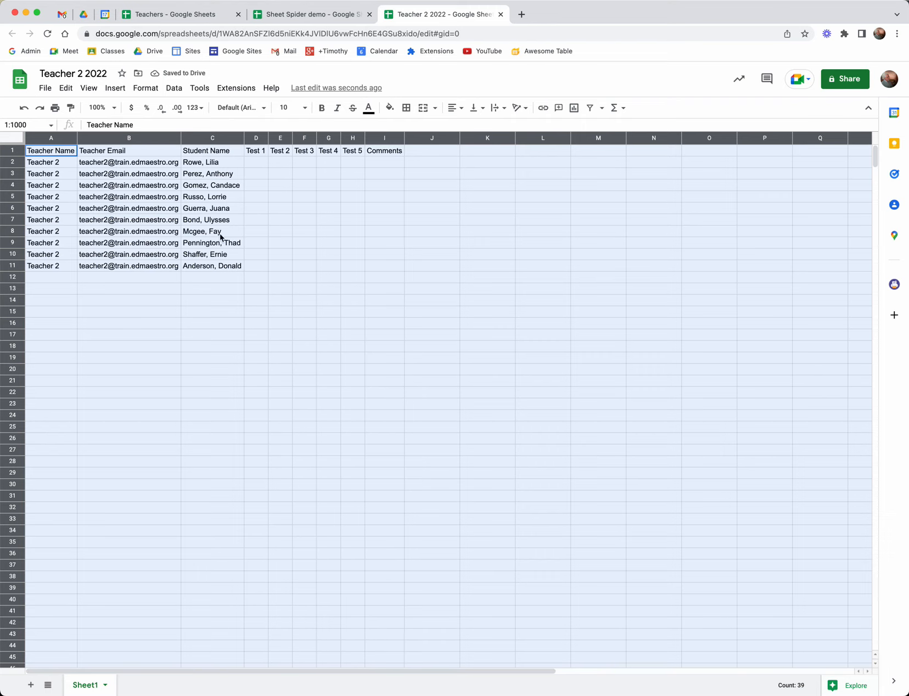
left_click(271, 161)
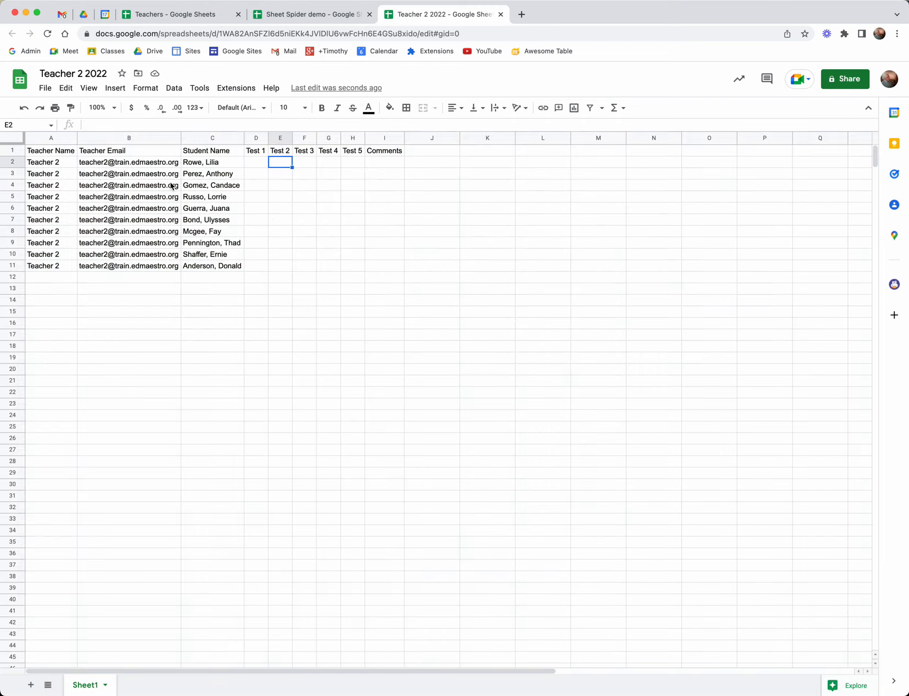
Step: Freeze the header row of the Teacher 2 2022 spreadsheet and make its text bold
left_click_drag(71, 144, 73, 156)
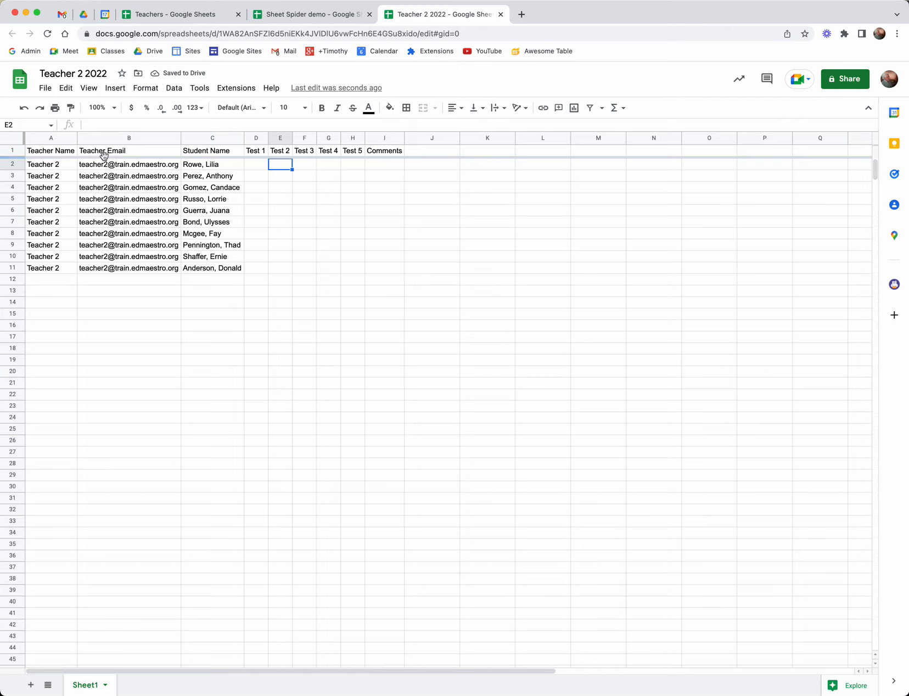
left_click(14, 151)
left_click(323, 109)
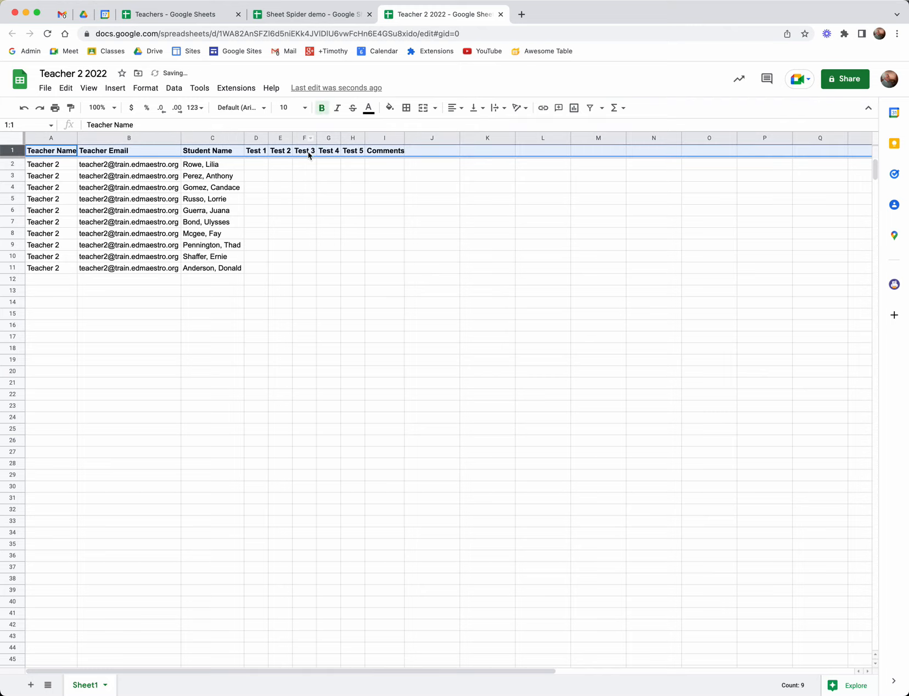
left_click(285, 188)
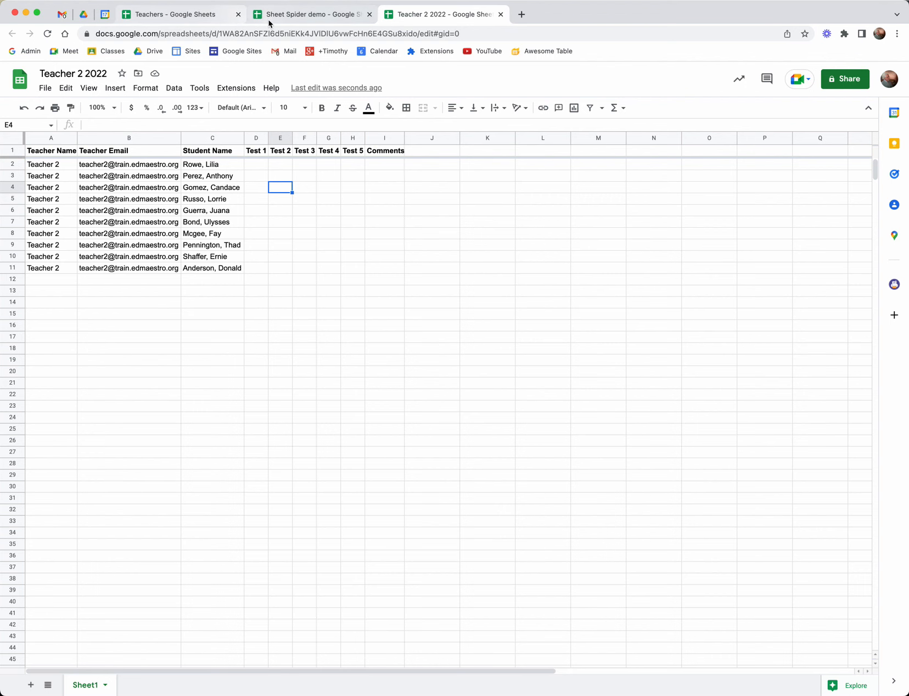
Step: Open Sheet Spider's sharing settings from the Sheet Spider sheet of the Sheet Spider demo spreadsheet
left_click(304, 16)
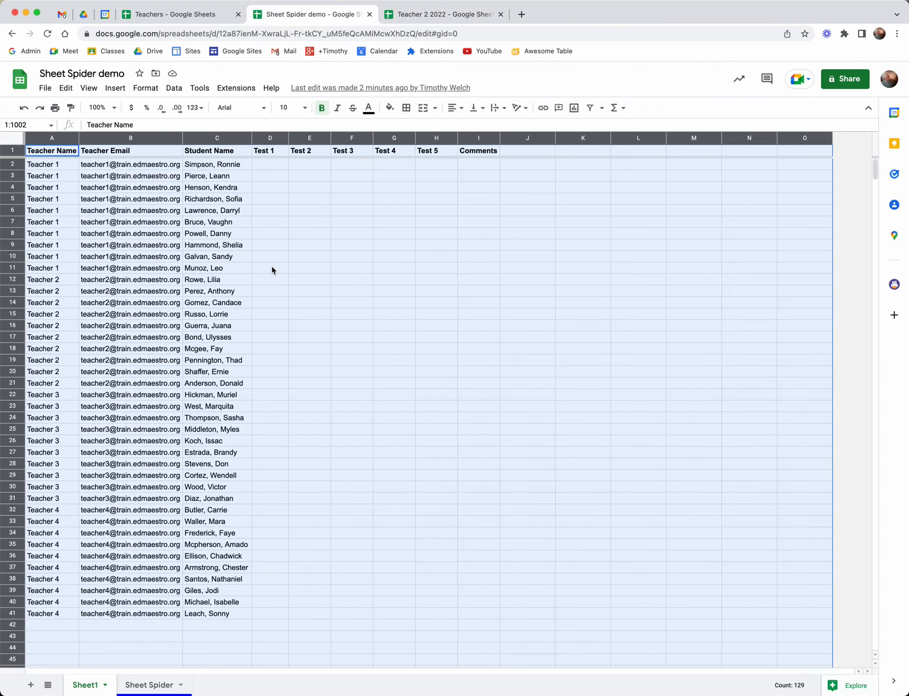
left_click(159, 691)
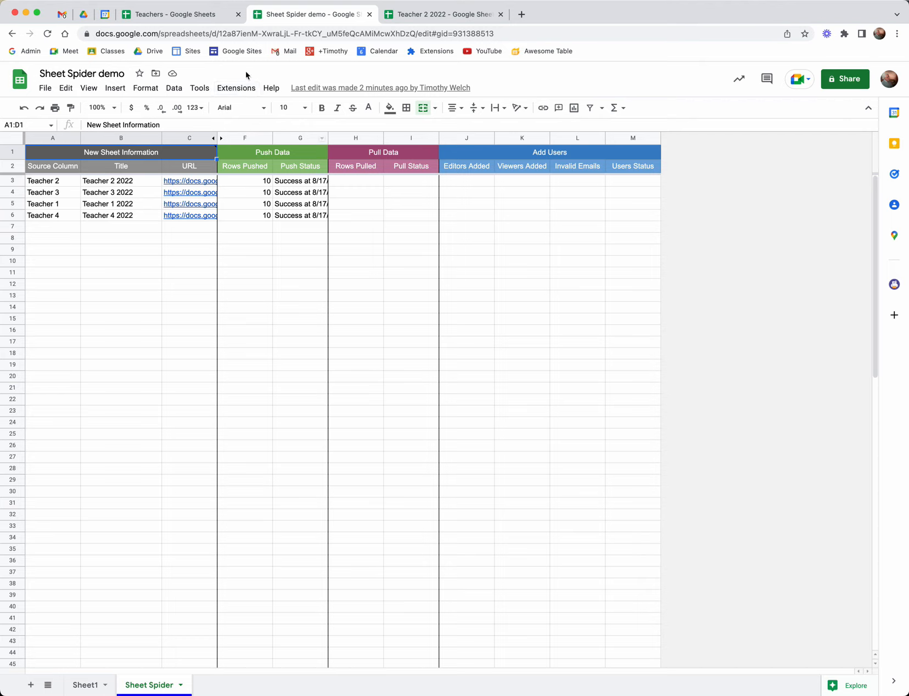
left_click(235, 90)
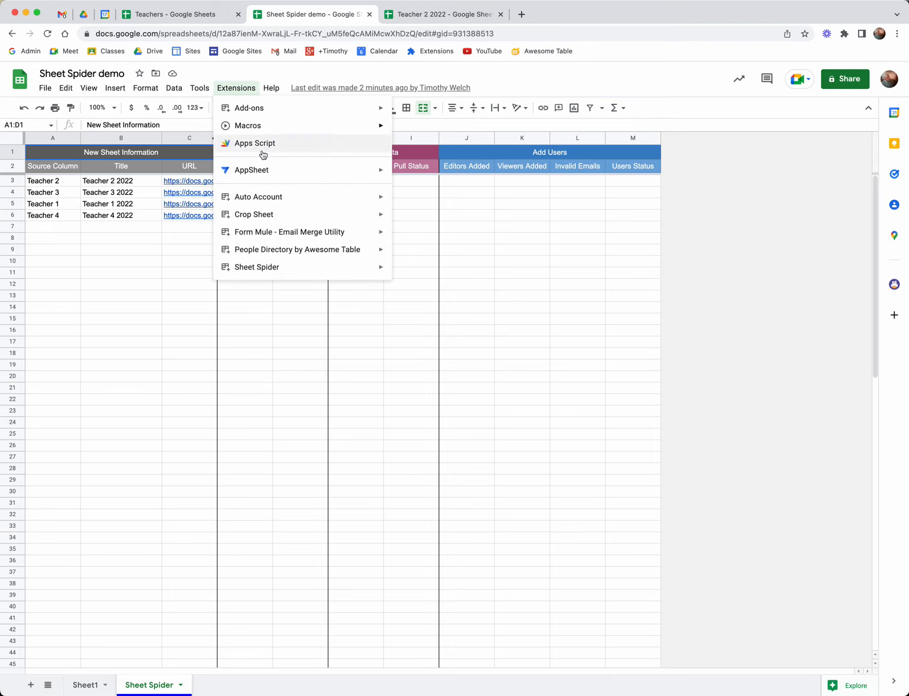
mouse_move(321, 269)
left_click(448, 273)
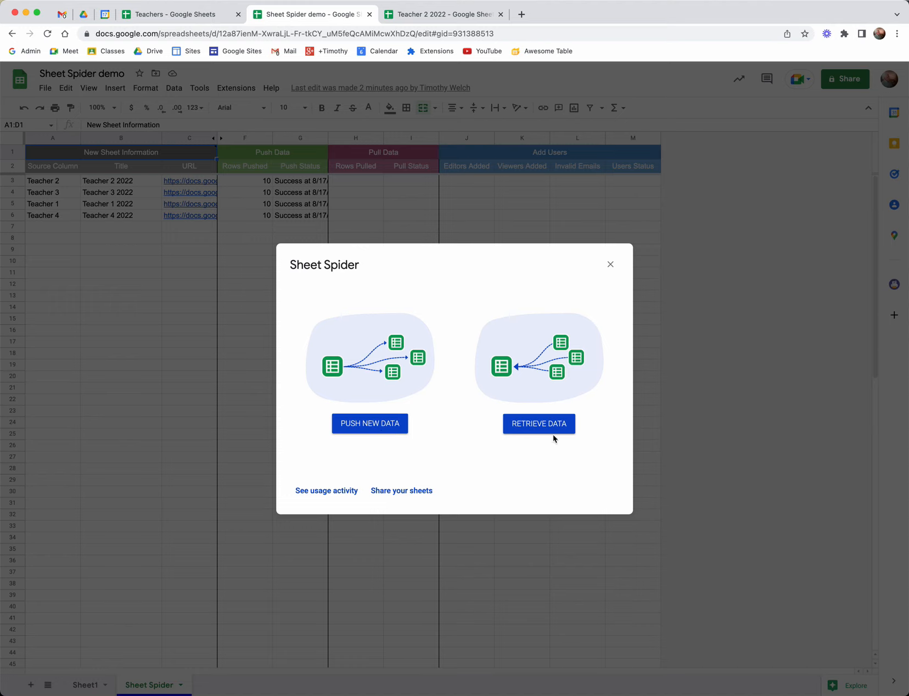
left_click(390, 492)
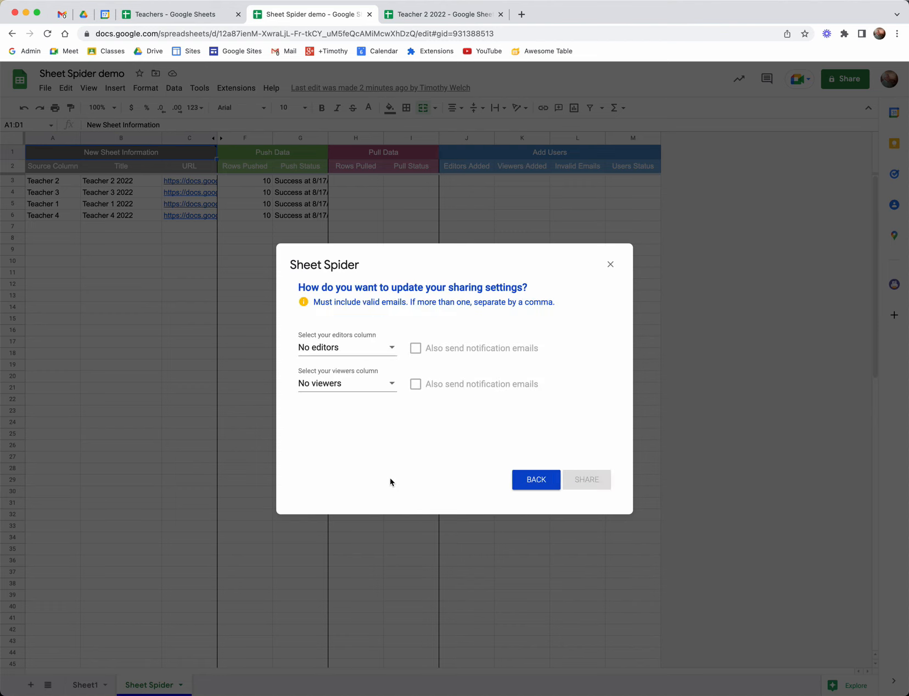
Step: Share the new spreadsheets using the Teacher Email column for editors, with notification emails sent to them
left_click(392, 349)
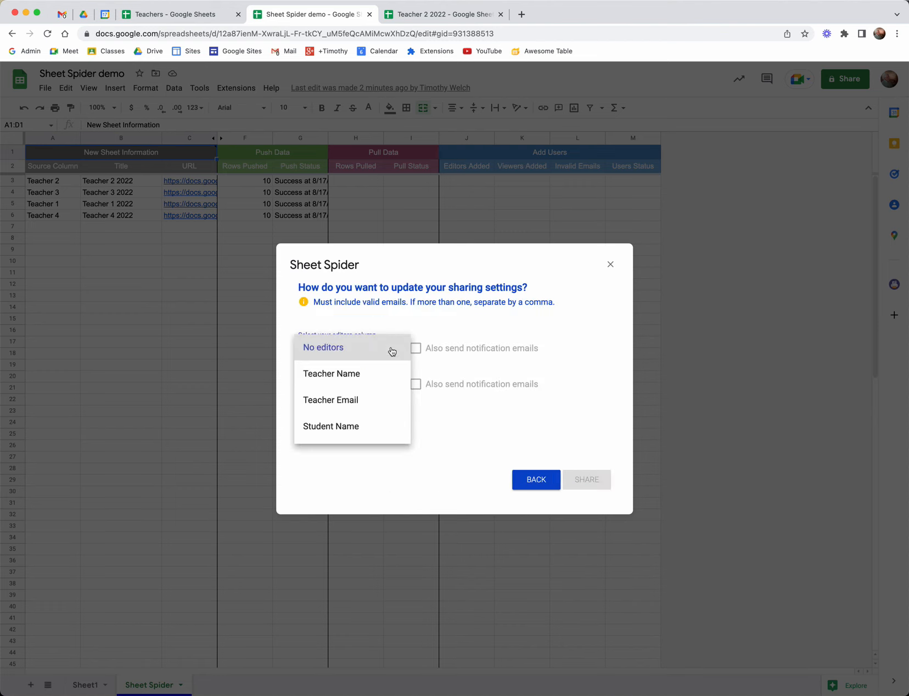
left_click(346, 404)
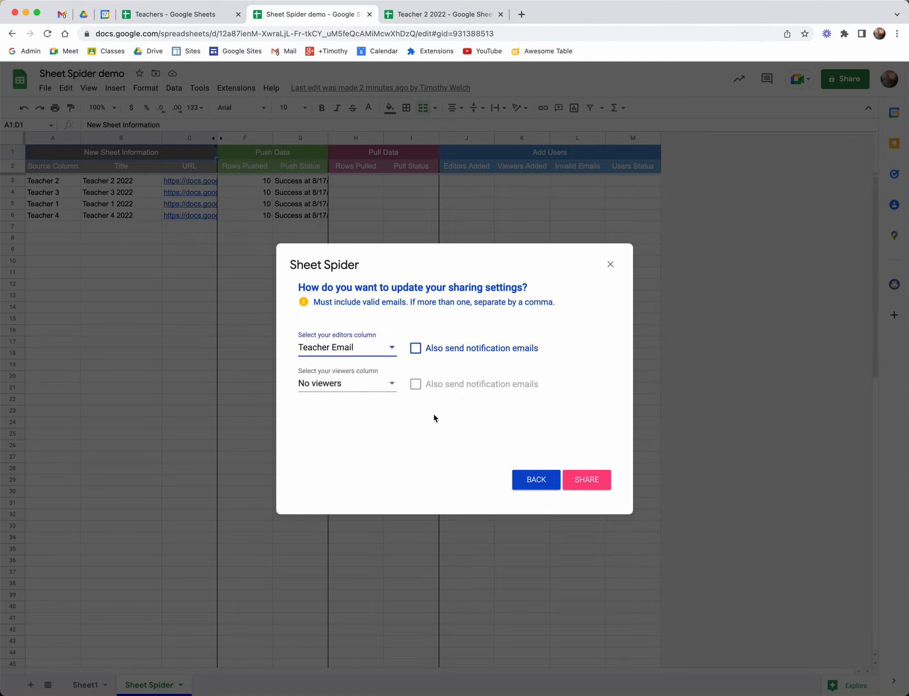
left_click(417, 350)
left_click(597, 482)
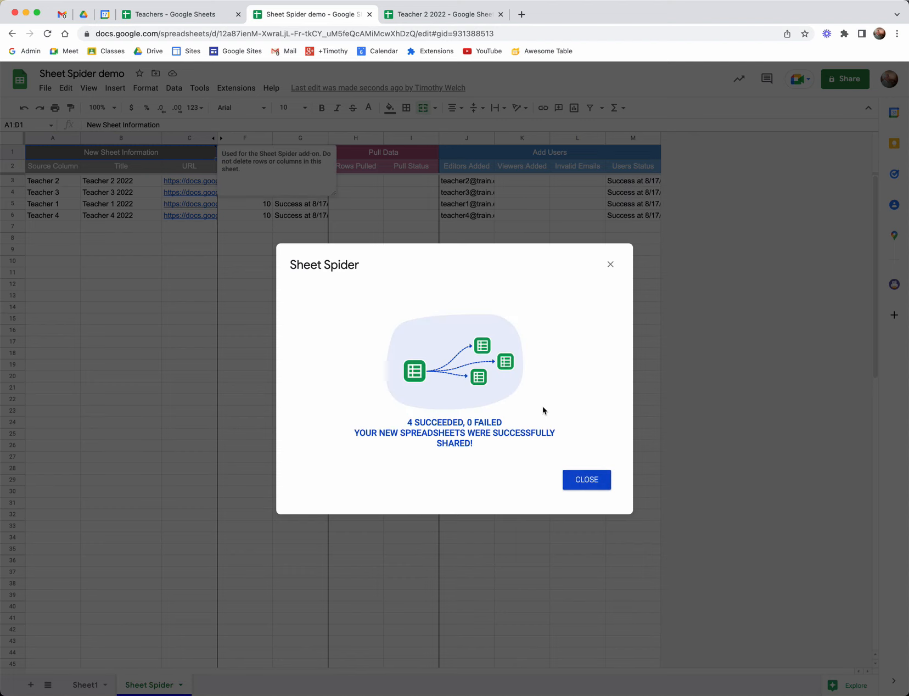
left_click(588, 482)
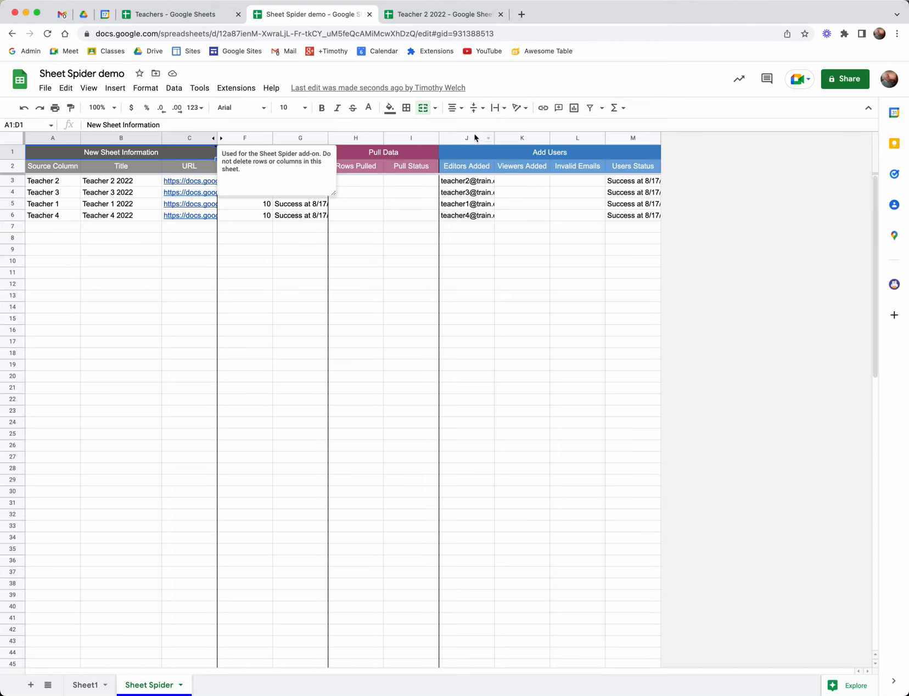
Step: Fit the widths of the Add Users columns J to M to their contents
left_click_drag(472, 138, 632, 139)
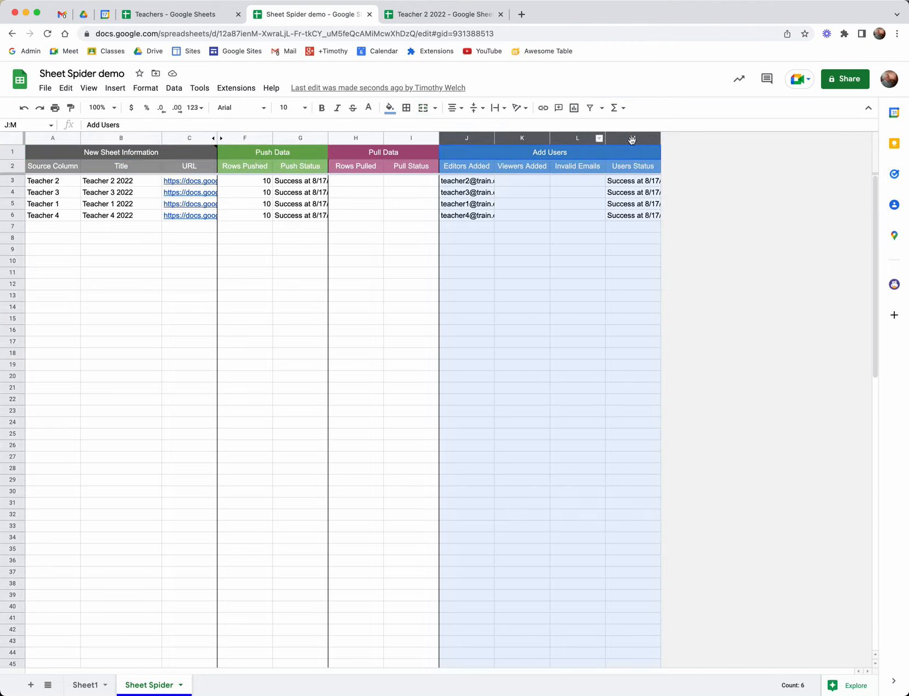
double_click(495, 138)
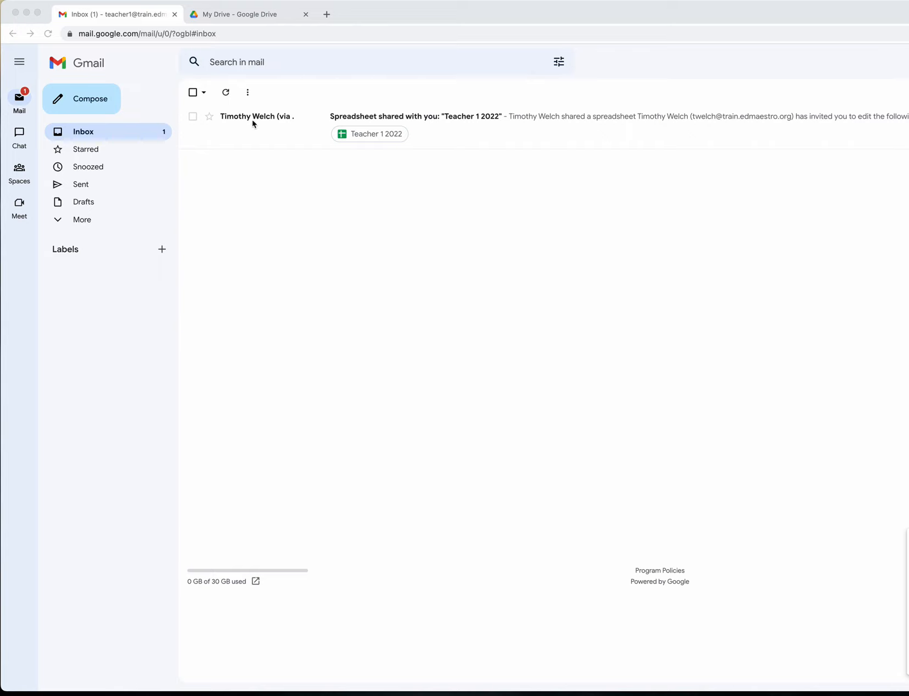
Step: Open Teacher 1 2022 from the sharing email in Teacher 1's Gmail inbox, acknowledge the view history notice and dismiss the People chips suggestion
left_click(375, 132)
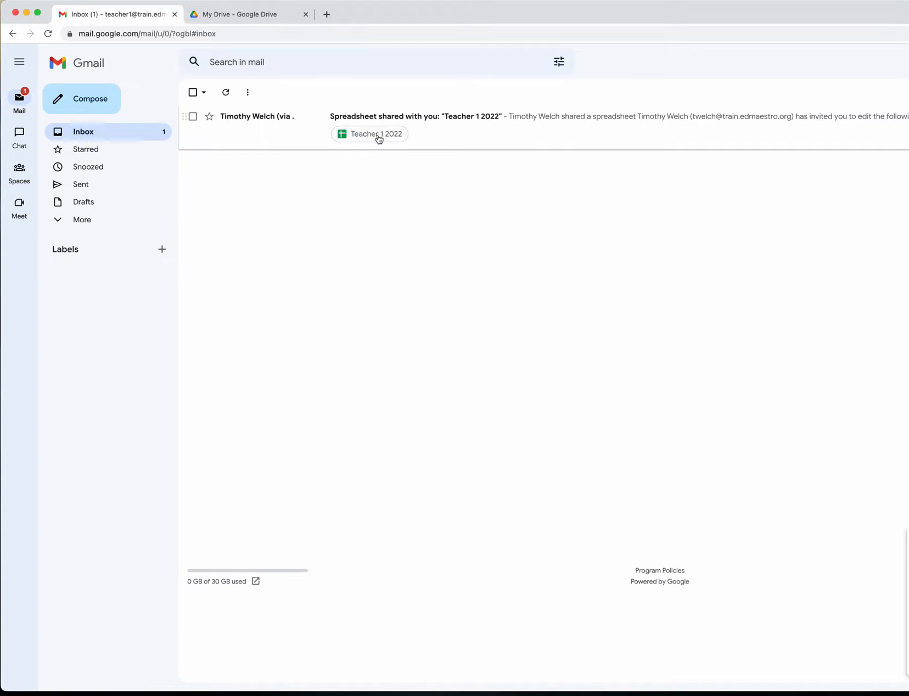
left_click(376, 137)
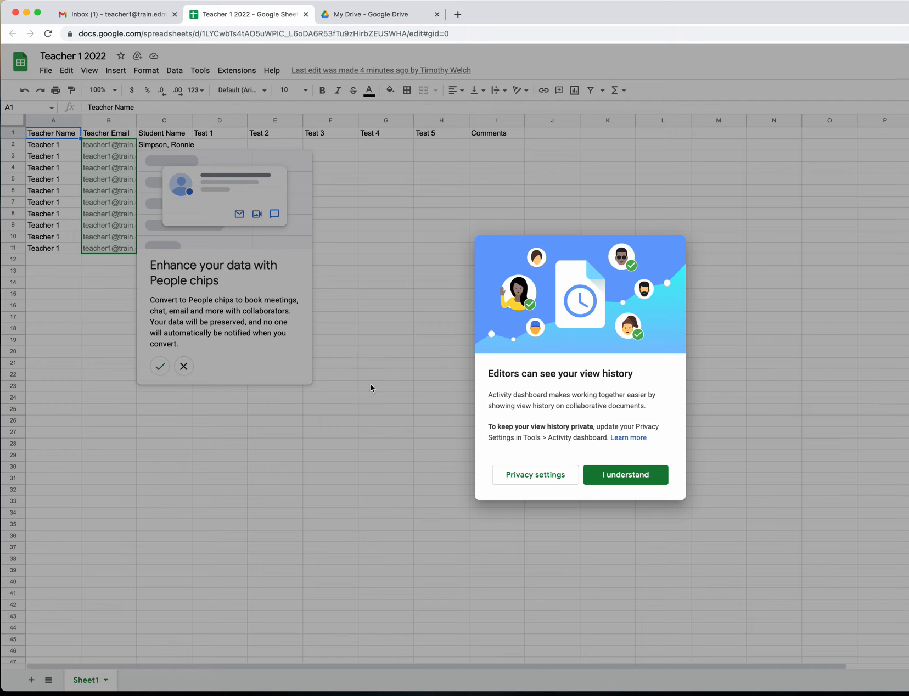
left_click(624, 475)
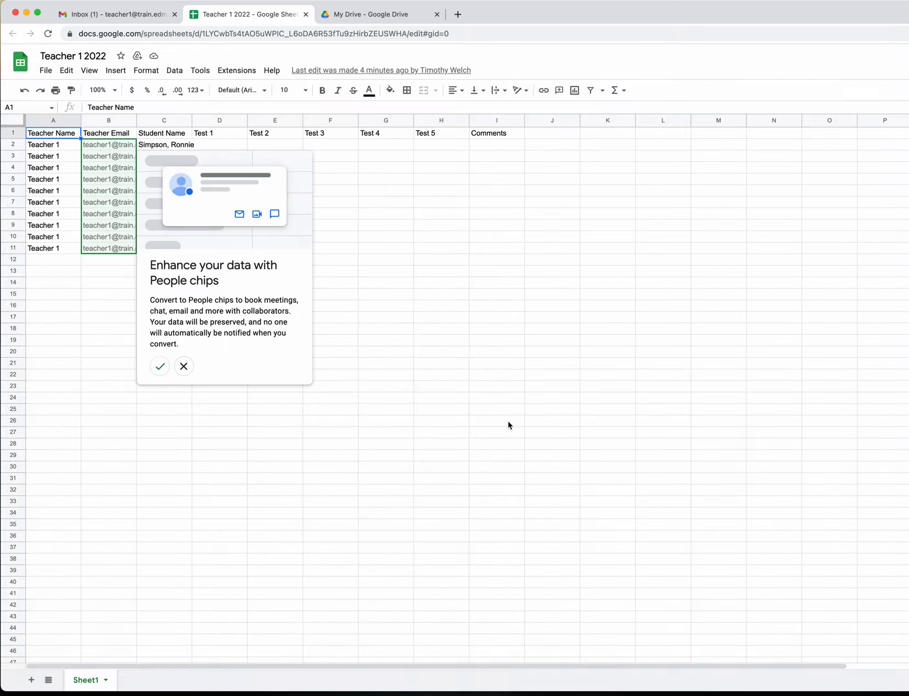
left_click(184, 366)
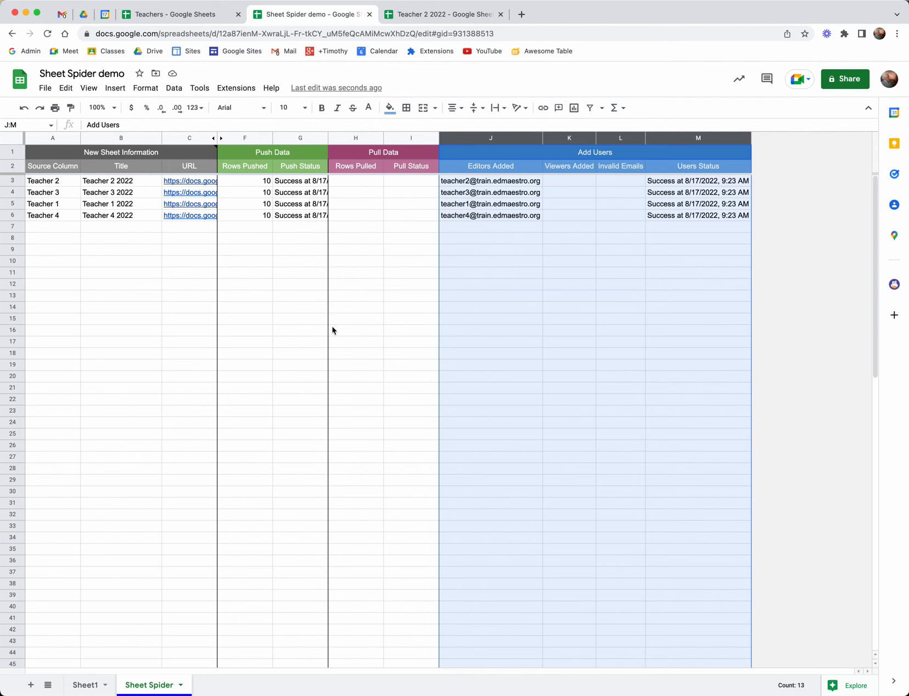
Step: Freeze the header row of the Teacher 1 2022 spreadsheet and make its text bold
left_click(431, 16)
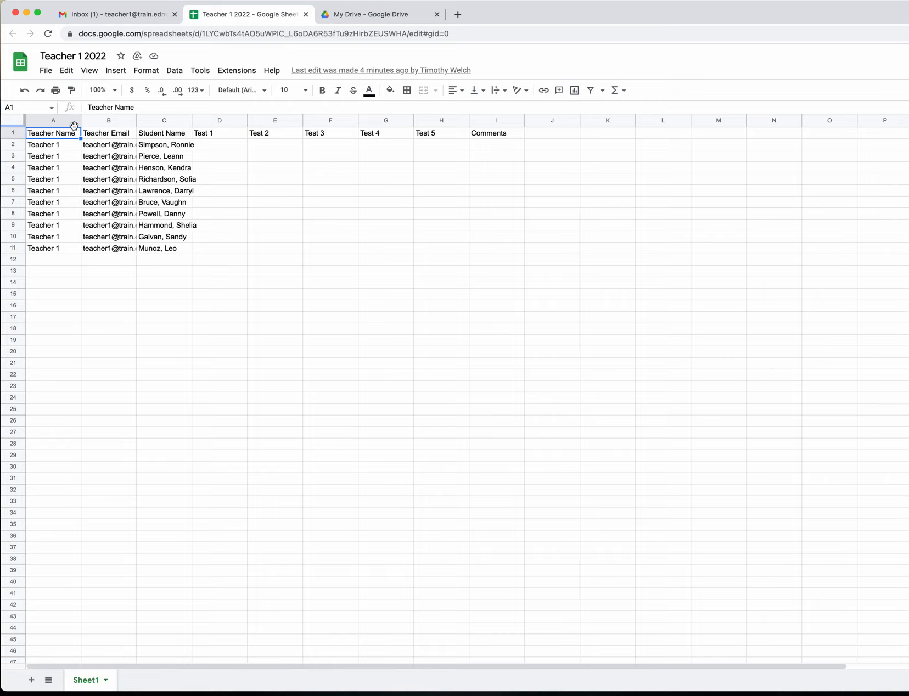
left_click_drag(74, 125, 80, 139)
left_click(15, 134)
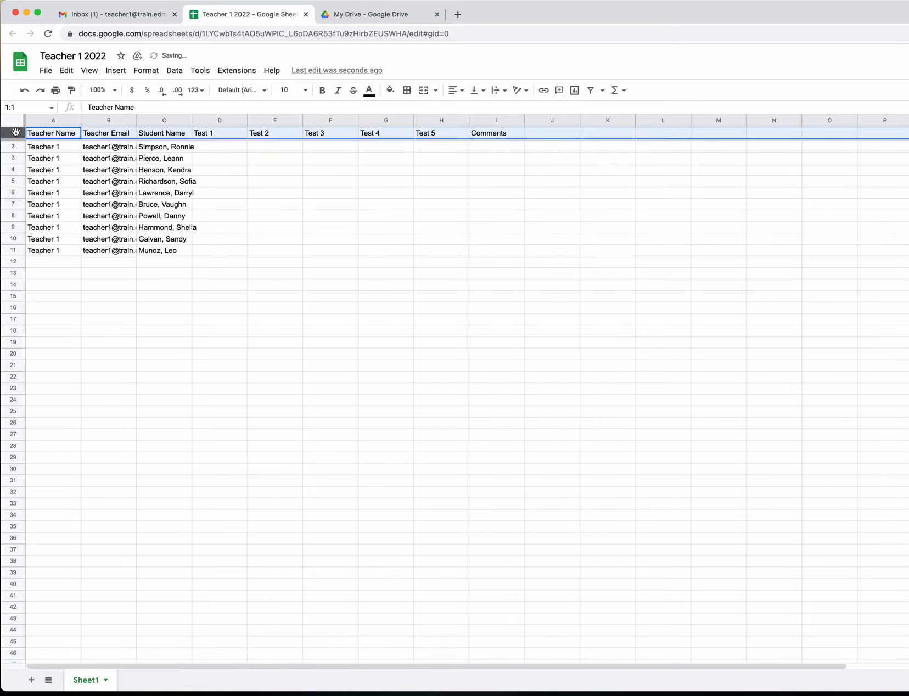
left_click(324, 91)
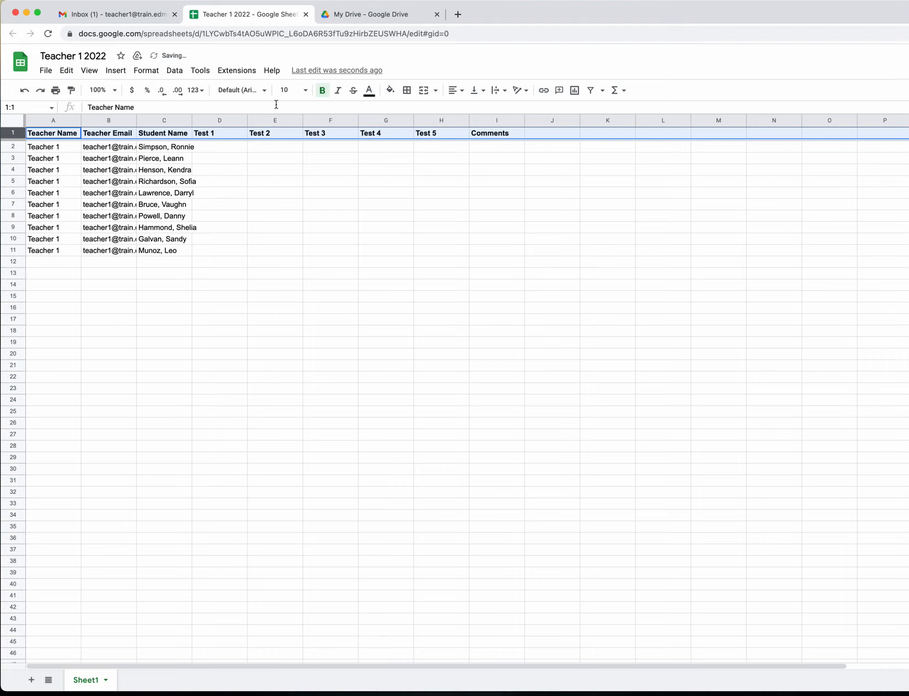
Step: Fit the widths of all columns in the Teacher 1 2022 spreadsheet to their contents
left_click(15, 123)
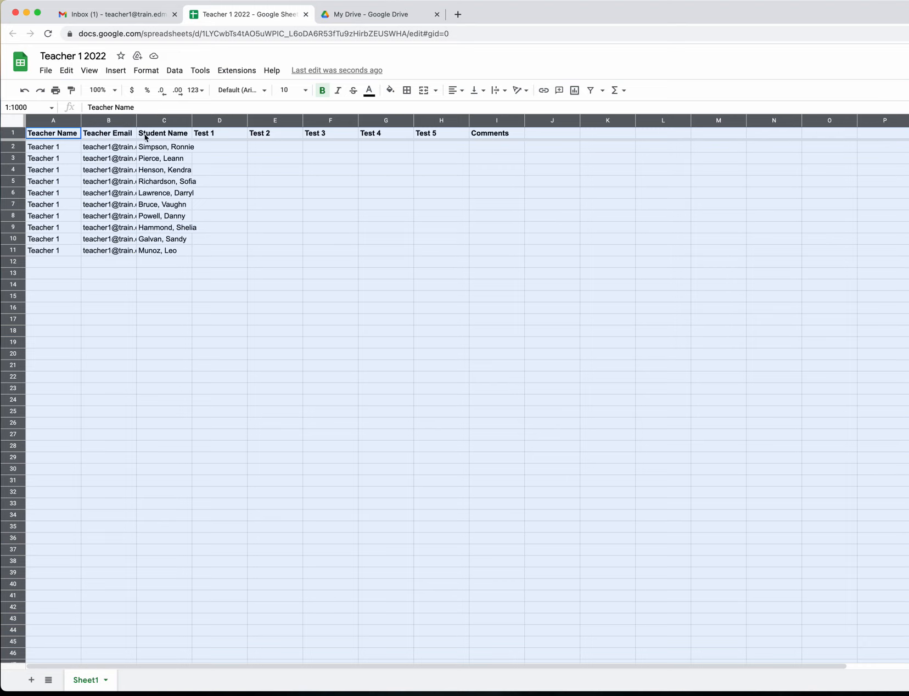
left_click(135, 120)
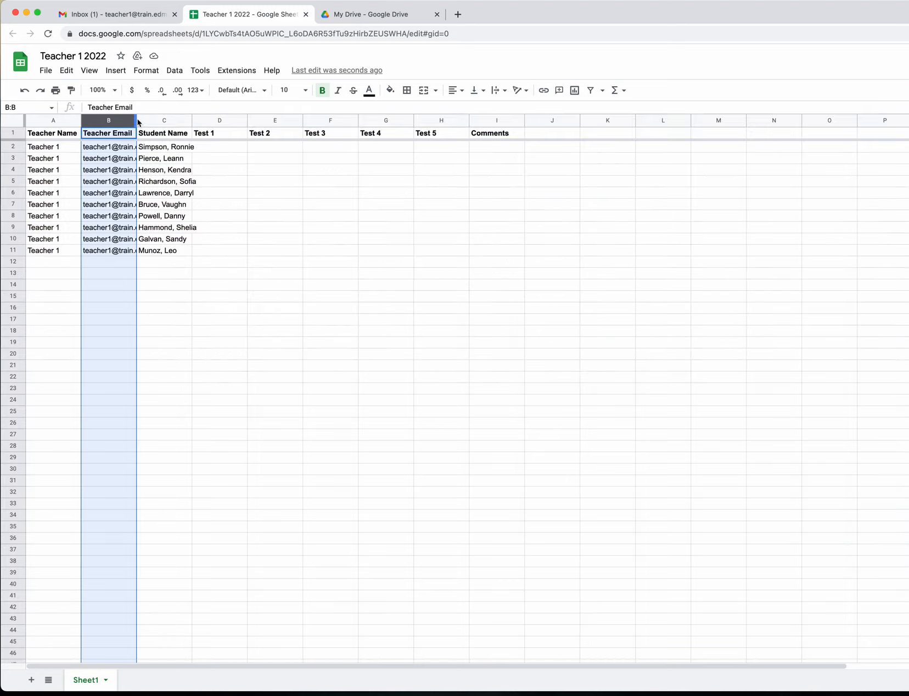
left_click(17, 126)
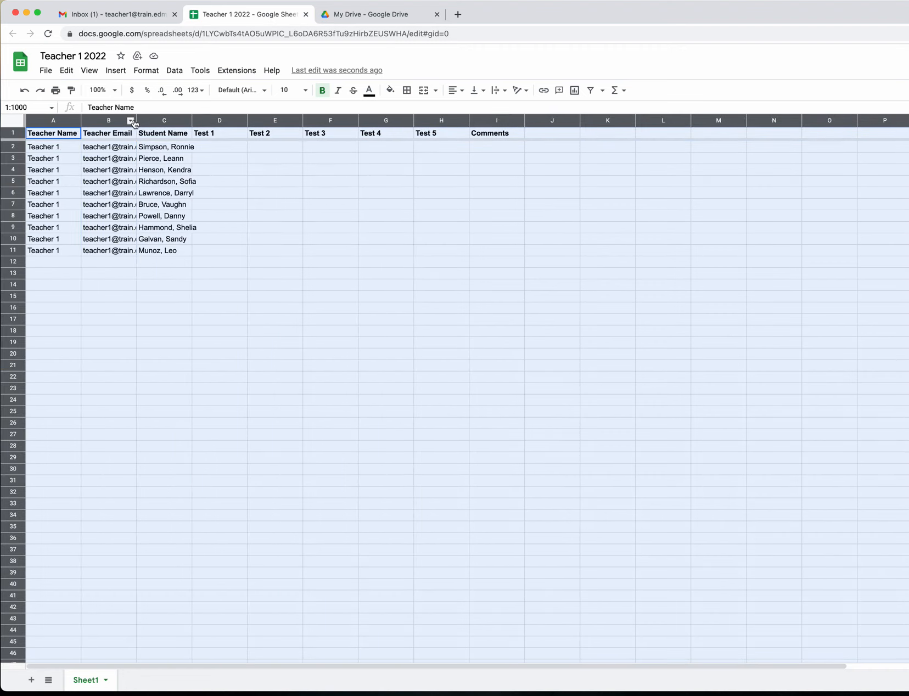
double_click(136, 120)
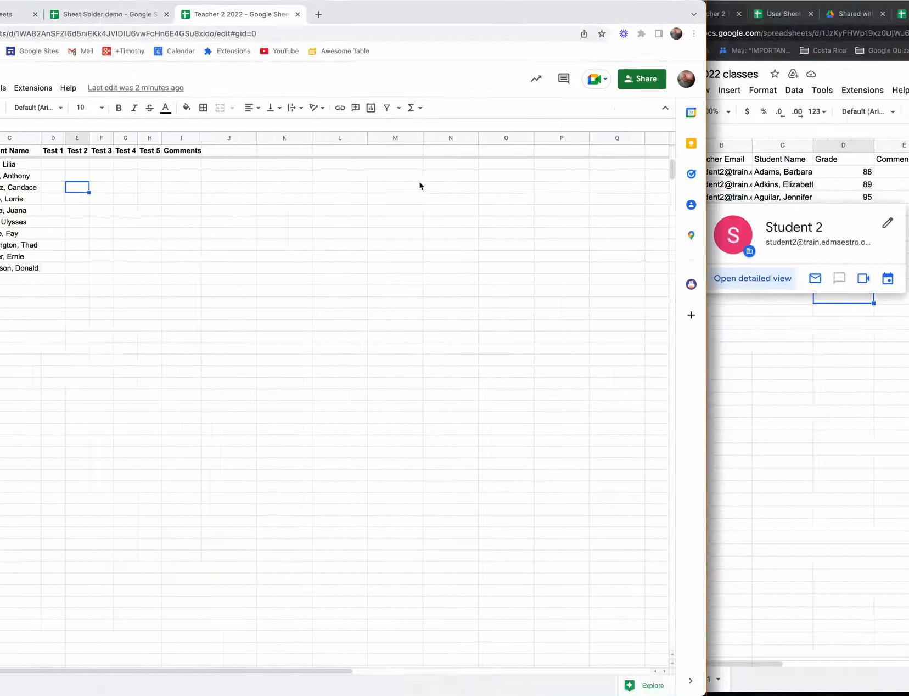
Step: Open Teacher 1 2022 through its link in the Sheet Spider sheet to check the teacher's formatting, and return to the demo spreadsheet
left_click(291, 17)
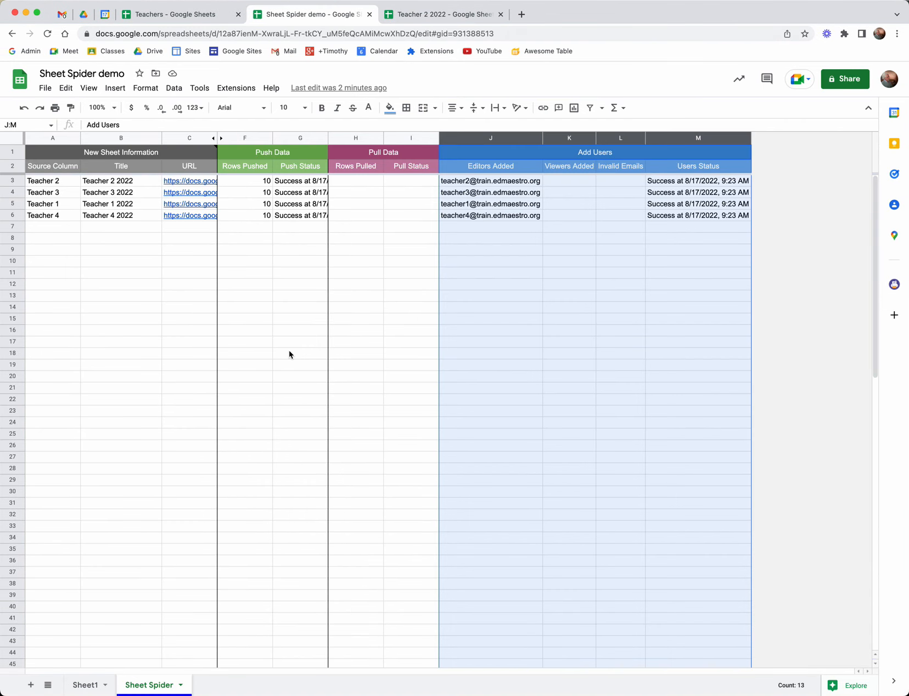
left_click(185, 206)
left_click(219, 226)
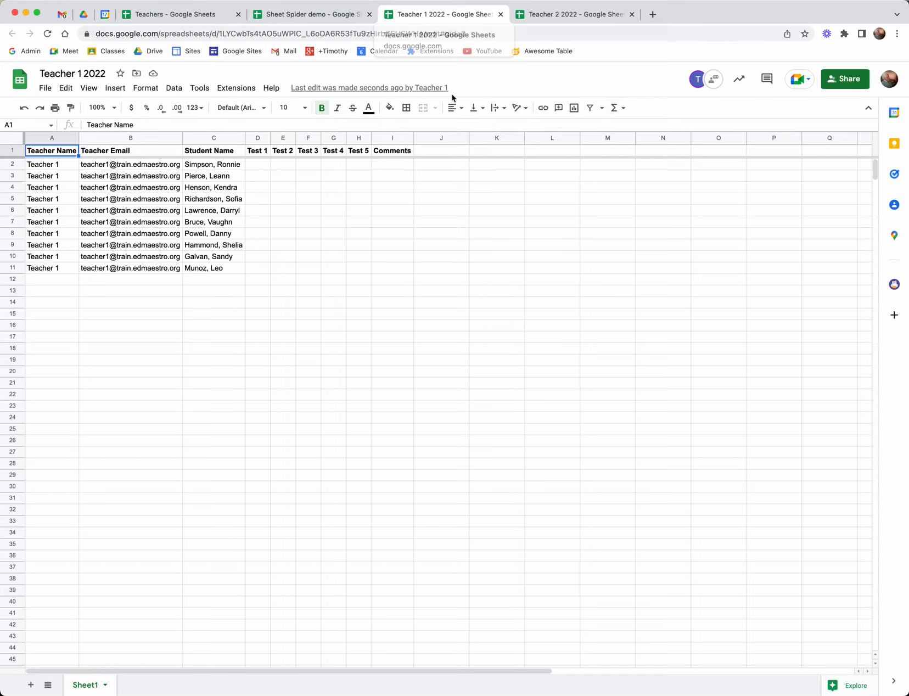
left_click(316, 14)
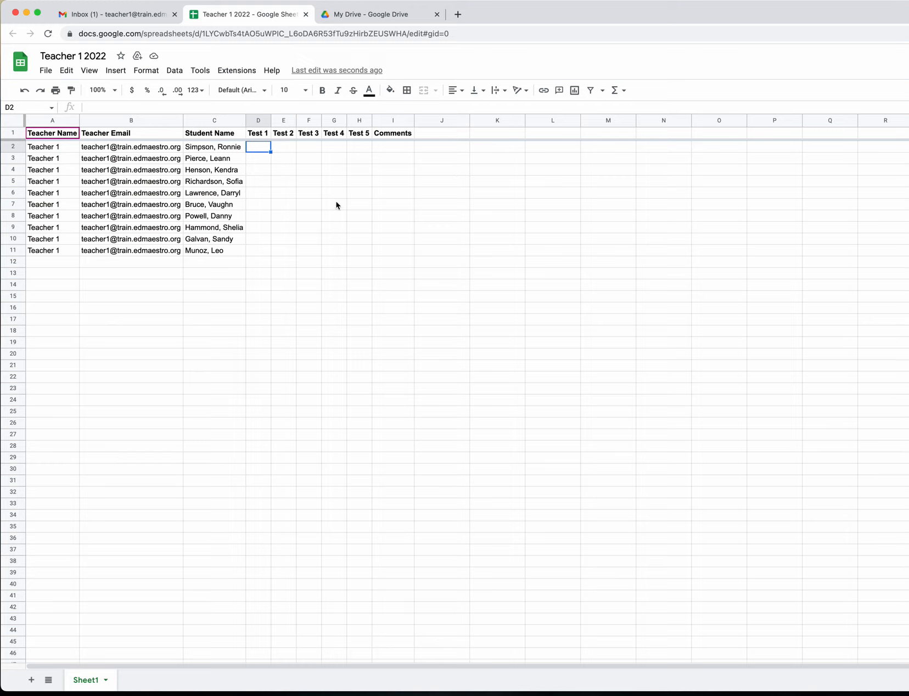
Step: In Teacher 1's own view of Teacher 1 2022, enter the formula =RANDBETWEEN(65,98) in cell D2 under Test 1
type("=")
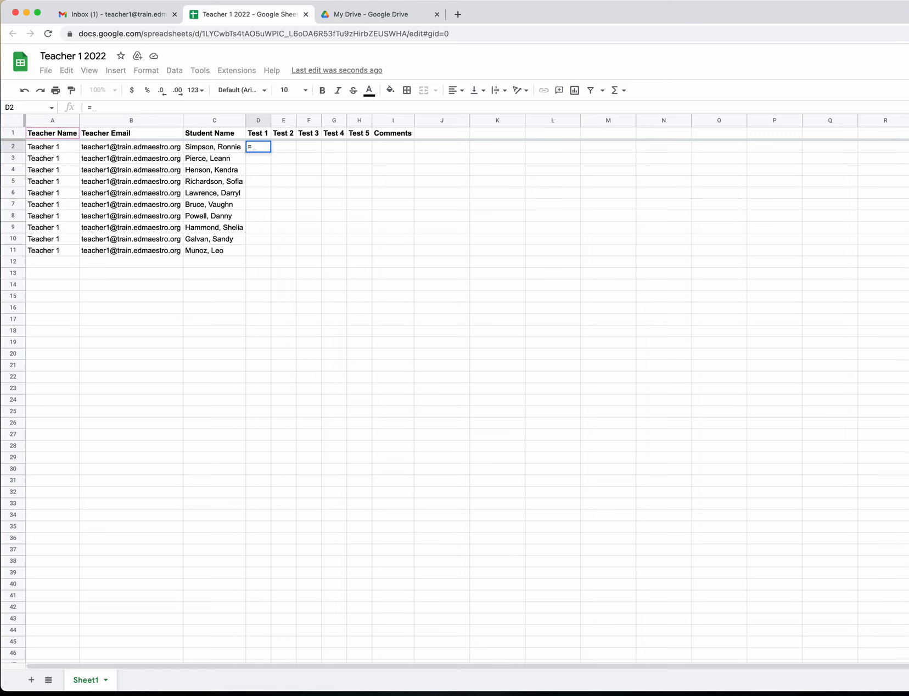
type("rand")
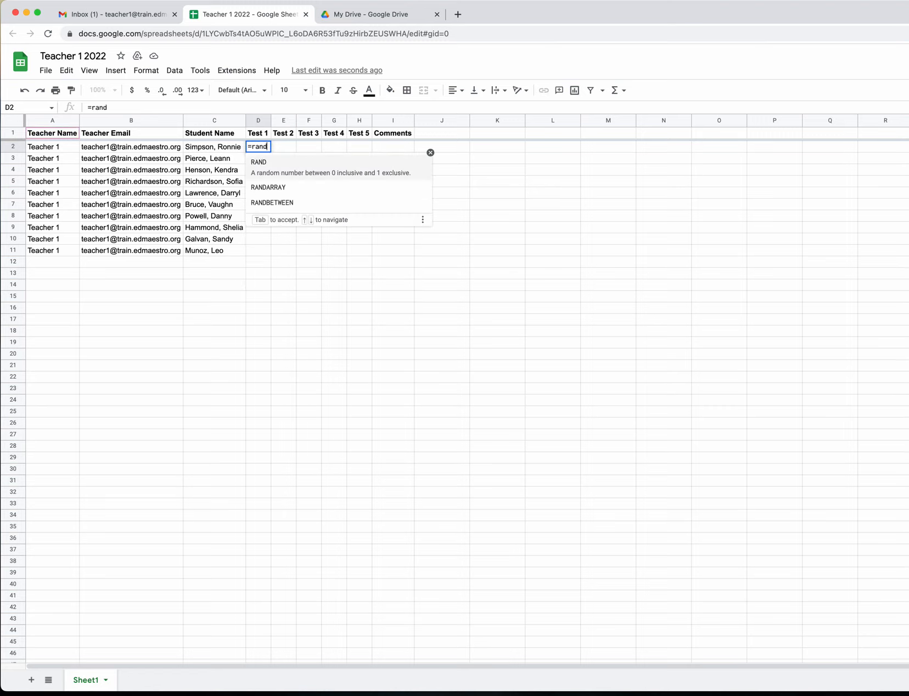
left_click(306, 196)
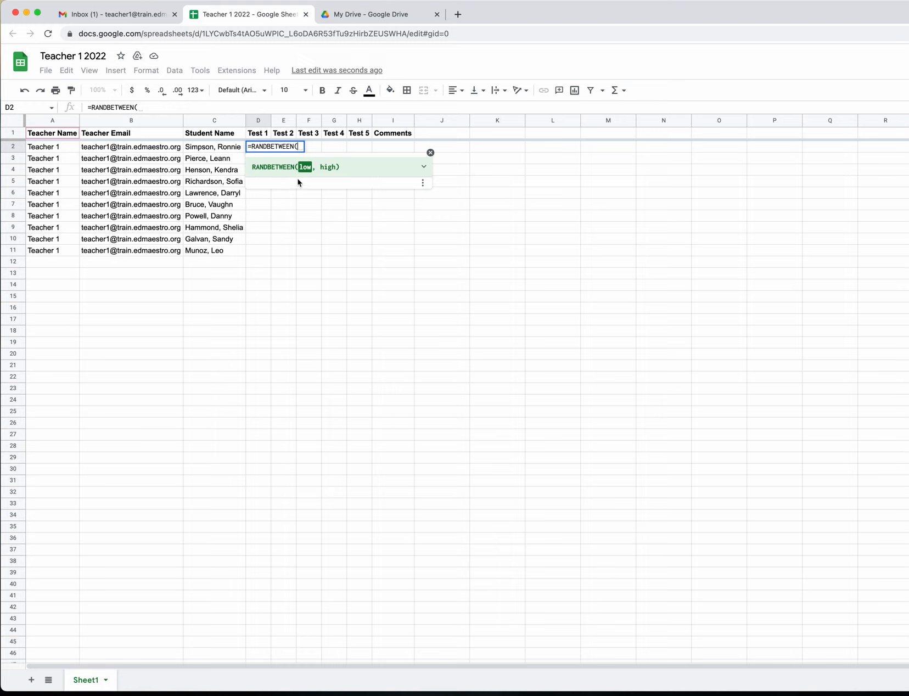
type("65")
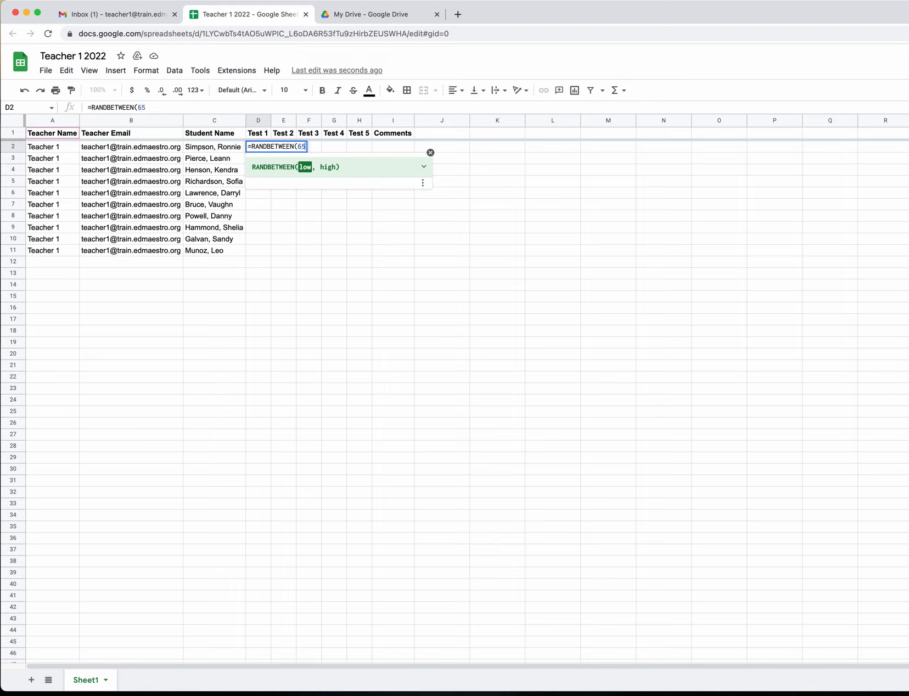
type(", 98")
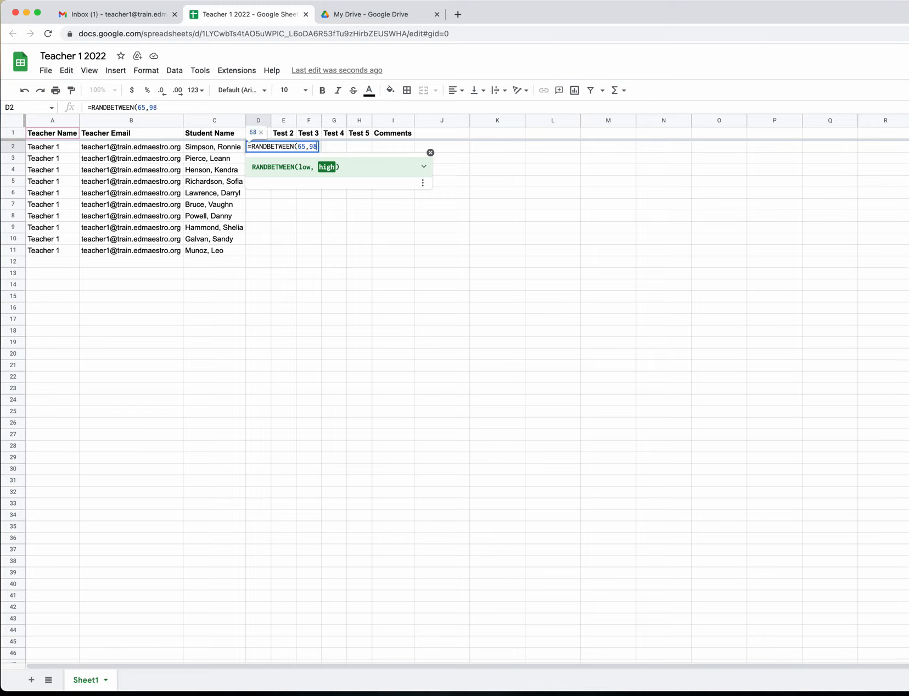
key("Return")
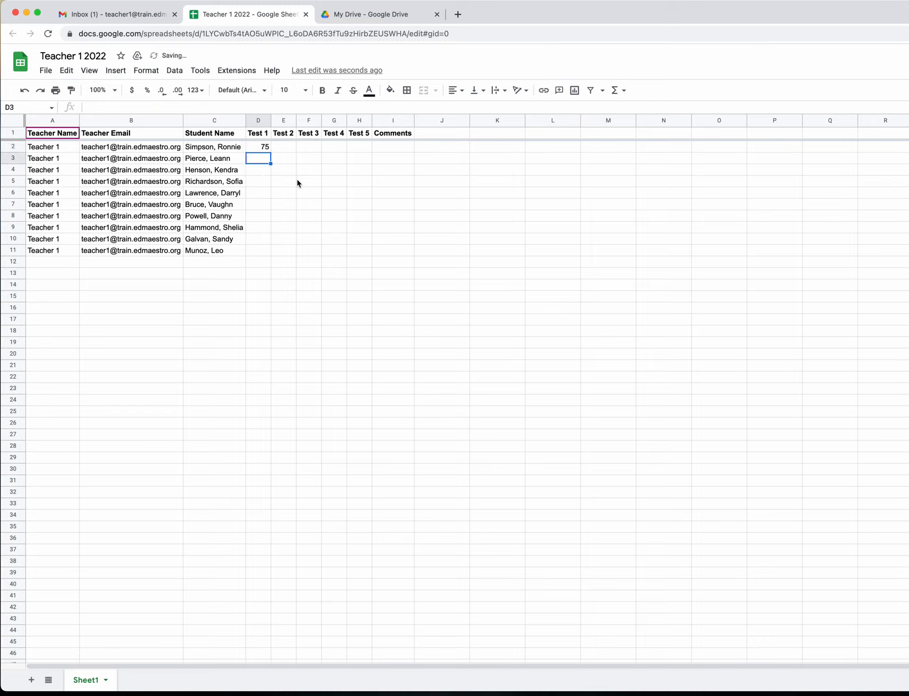
Step: Fill the RANDBETWEEN formula from D2 across the range D2:H11 for all students and all five tests
left_click(268, 147)
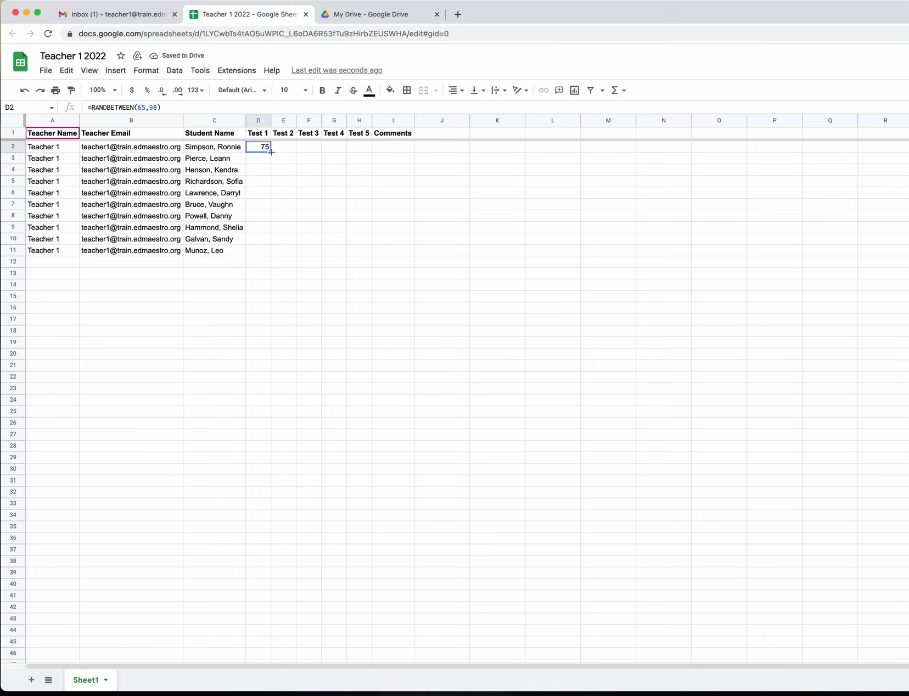
left_click_drag(272, 152, 405, 252)
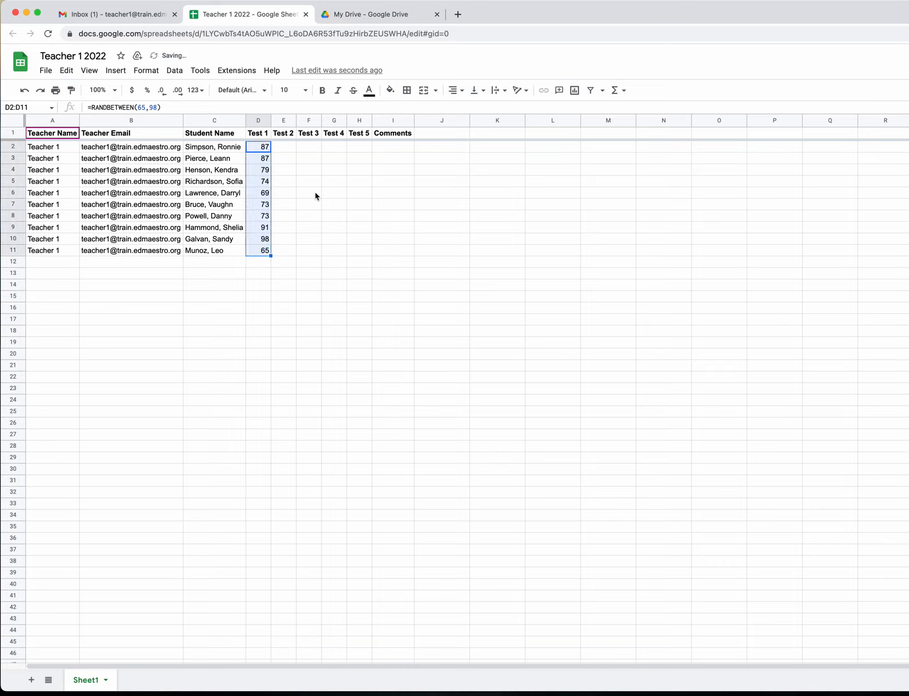
left_click_drag(269, 255, 359, 252)
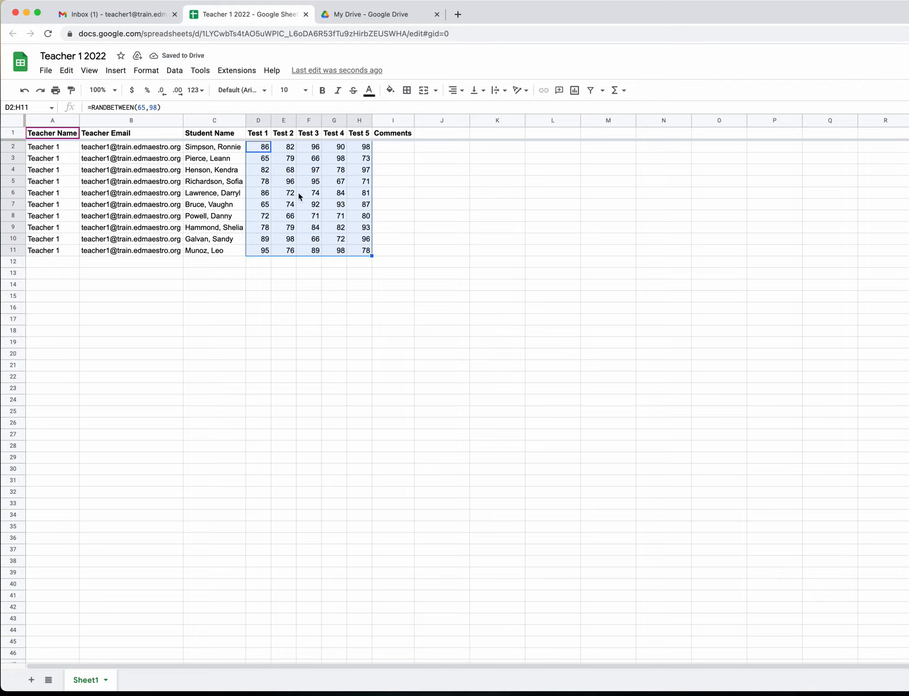
Step: Copy the RANDBETWEEN formulas in D2:H11 of Teacher 1 2022 and paste them into Teacher 2 2022 starting at D2
left_click(273, 161)
left_click_drag(262, 149, 360, 253)
key("super+c")
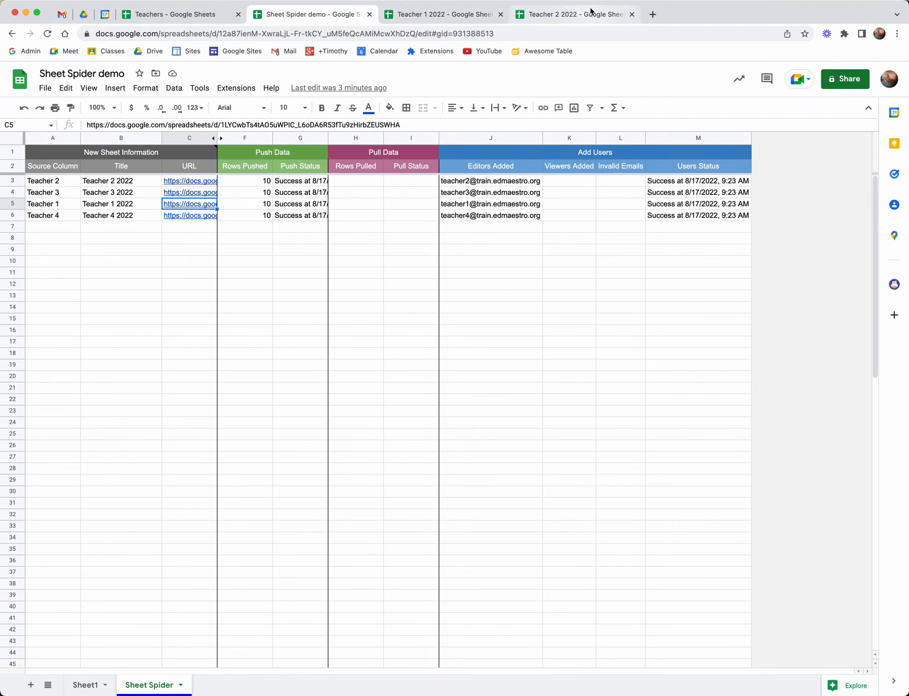
left_click(588, 14)
left_click(265, 167)
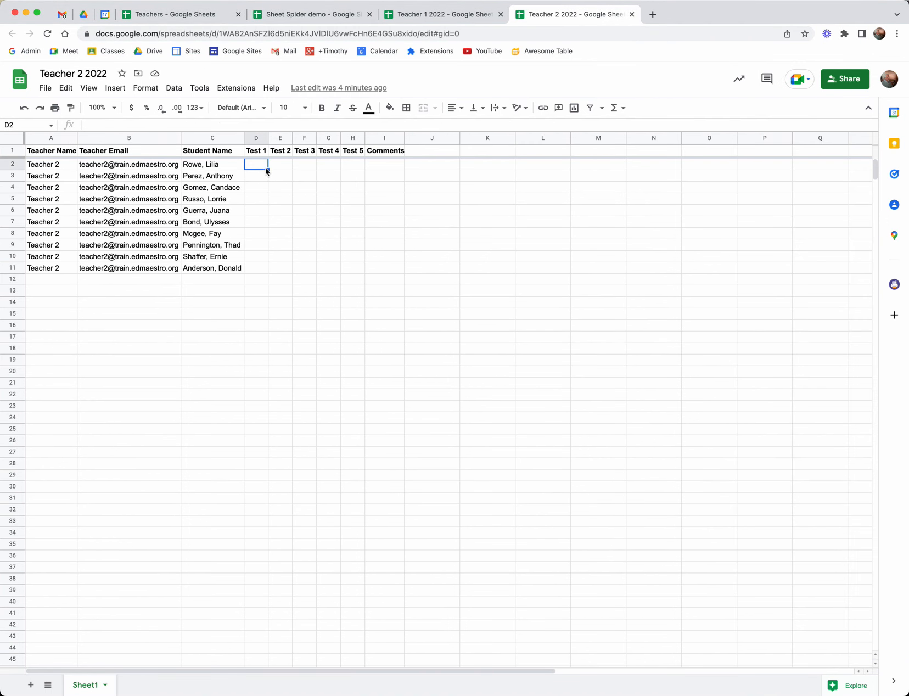
key("ctrl+v")
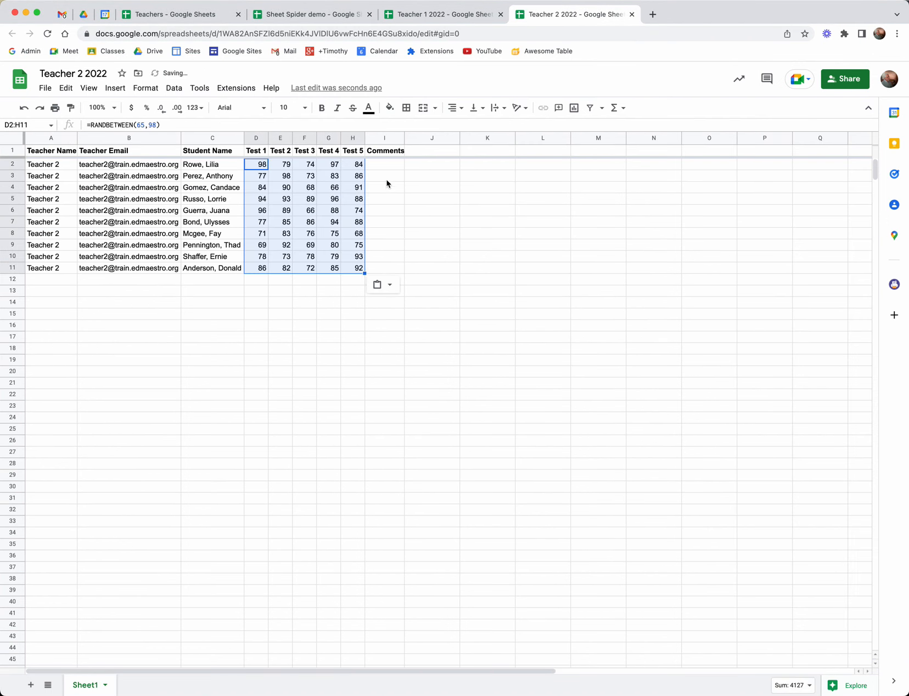
scroll(386, 177, "down", 1)
scroll(385, 219, "up", 1)
Step: In Teacher 1's own view of Teacher 1 2022, enter the comments "yes" in I2 and "i think" in I3
key("ctrl+Right")
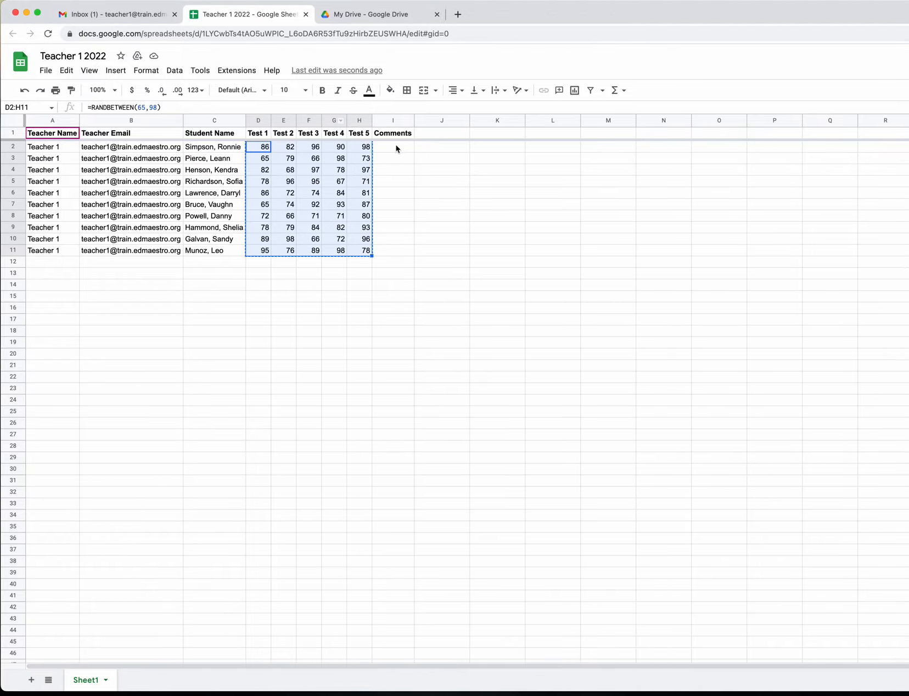
left_click(396, 148)
type("aye")
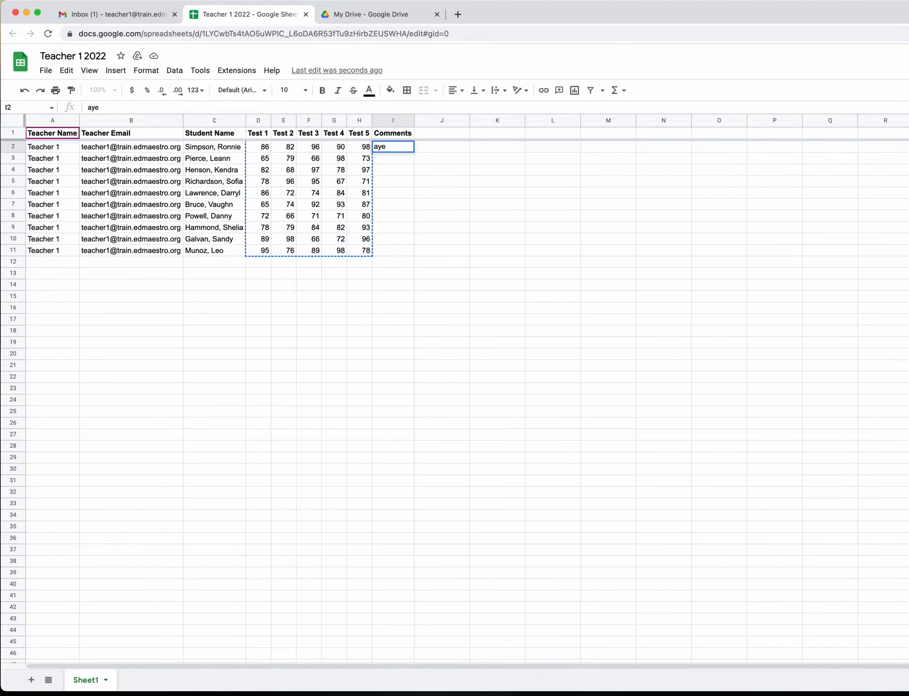
key("BackSpace")
type("yes")
key("Return")
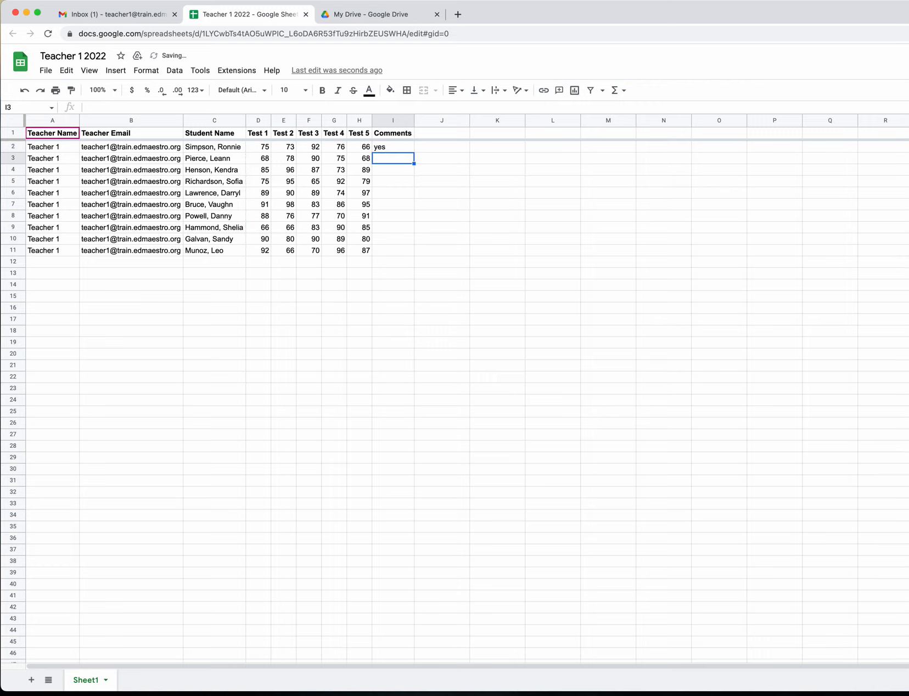
type("i think")
key("Return")
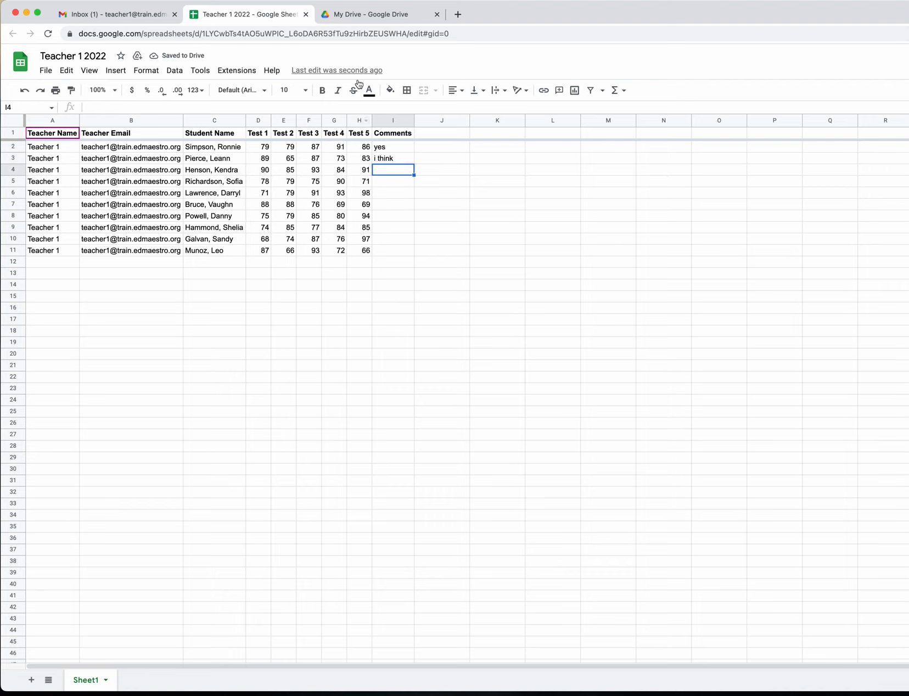
Step: View Teacher 1's Gmail inbox and return to the Sheet Spider demo spreadsheet
left_click(141, 19)
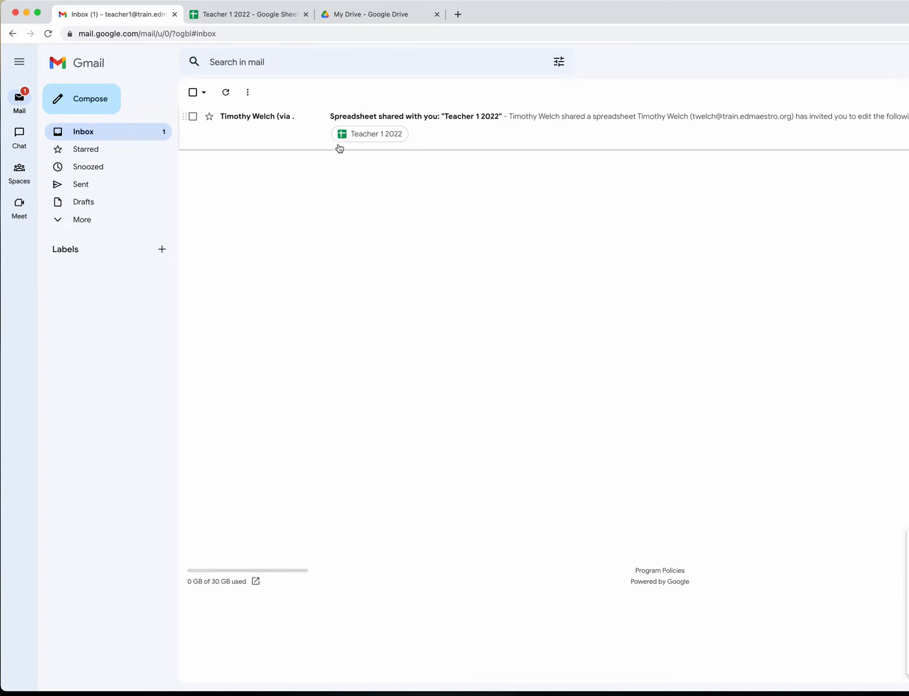
key("ctrl+Left")
key("ctrl+Left")
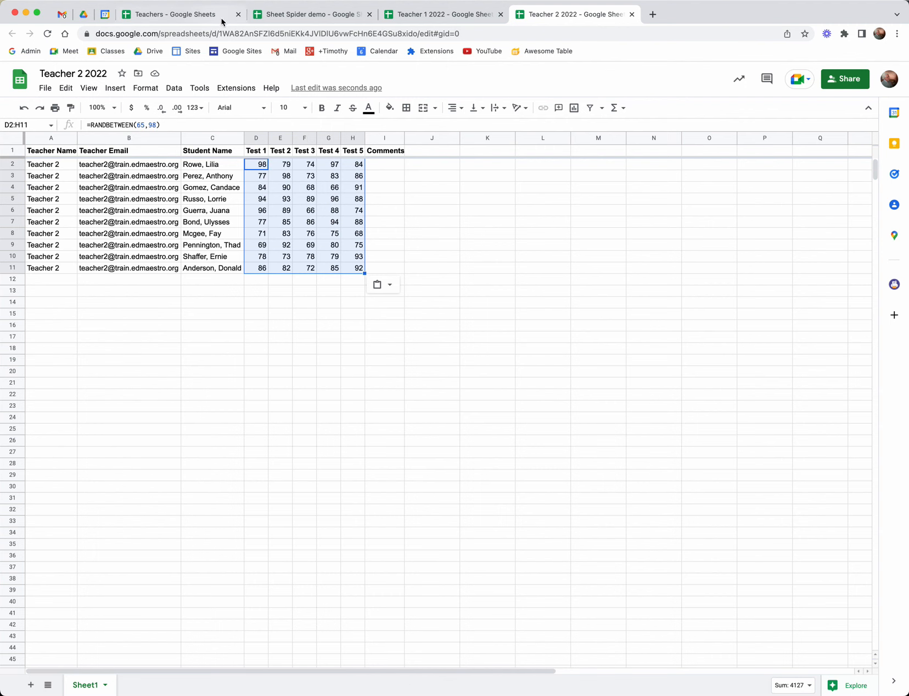
left_click(308, 21)
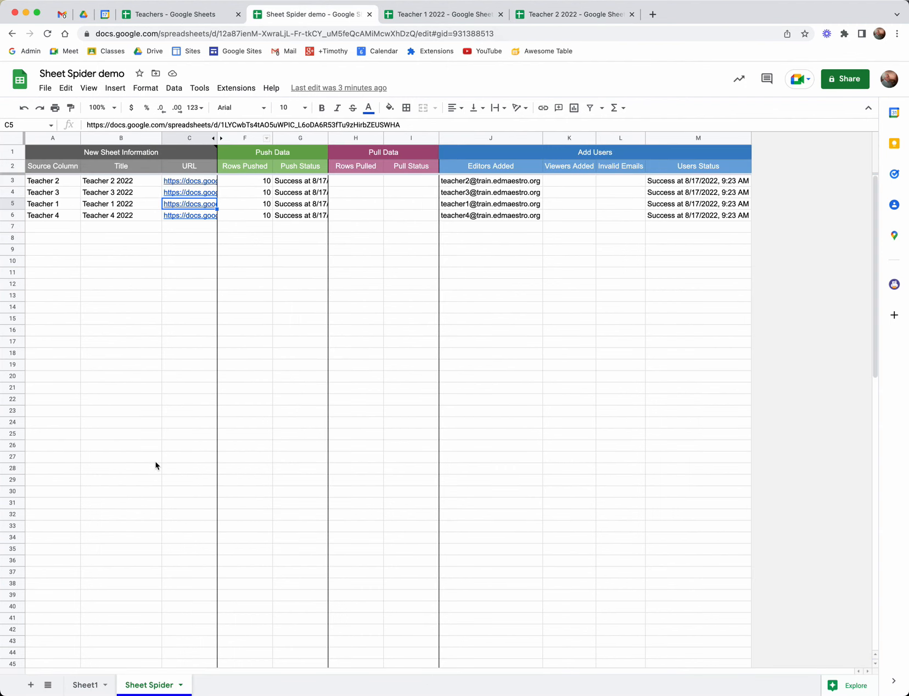
Step: On Sheet1 of the demo spreadsheet, insert one row below row 11, the last Teacher 1 student
left_click(88, 685)
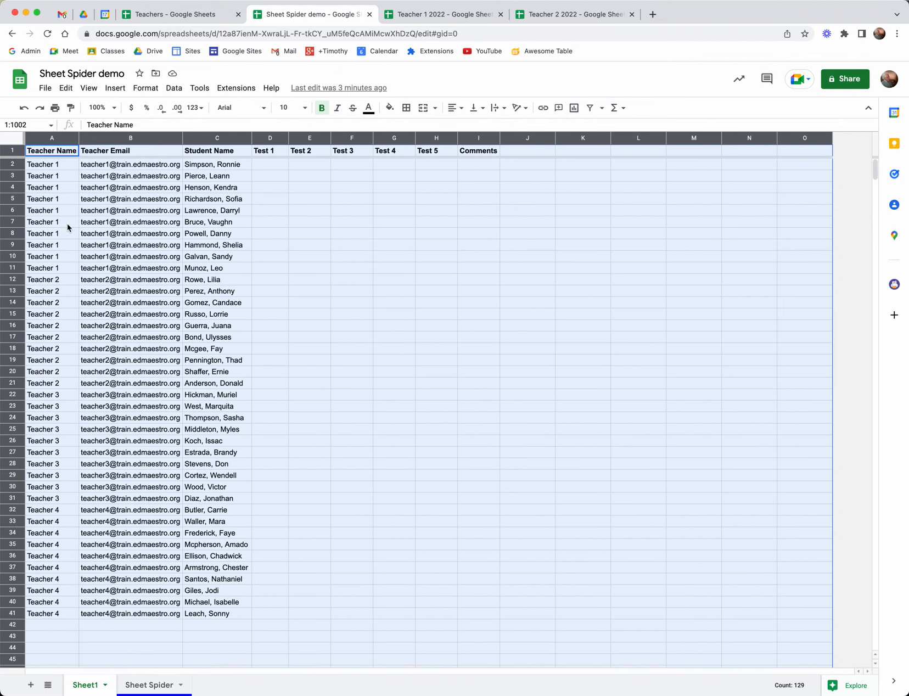
left_click(14, 269)
right_click(15, 269)
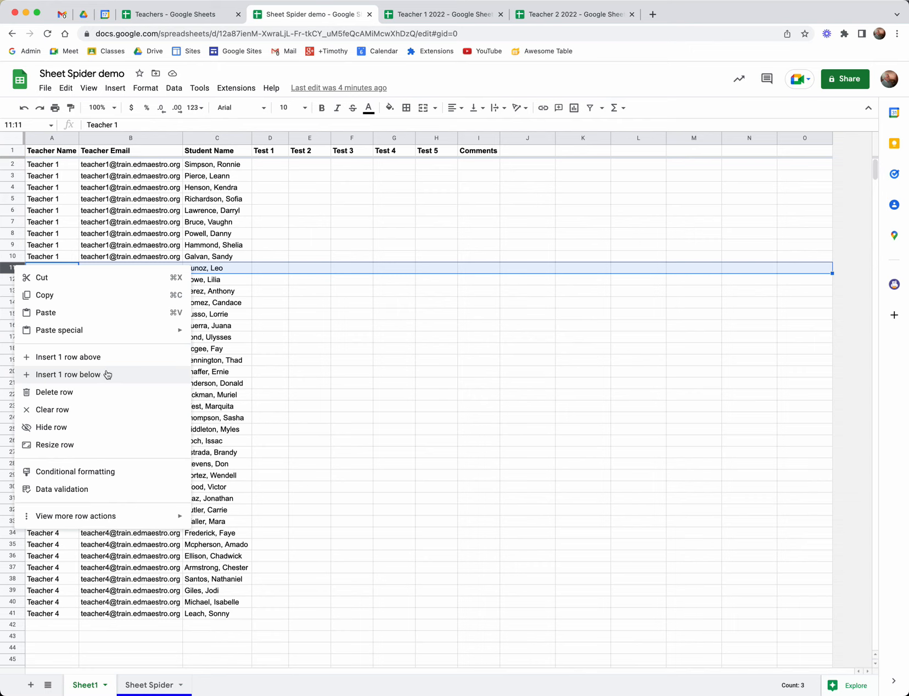
left_click(107, 374)
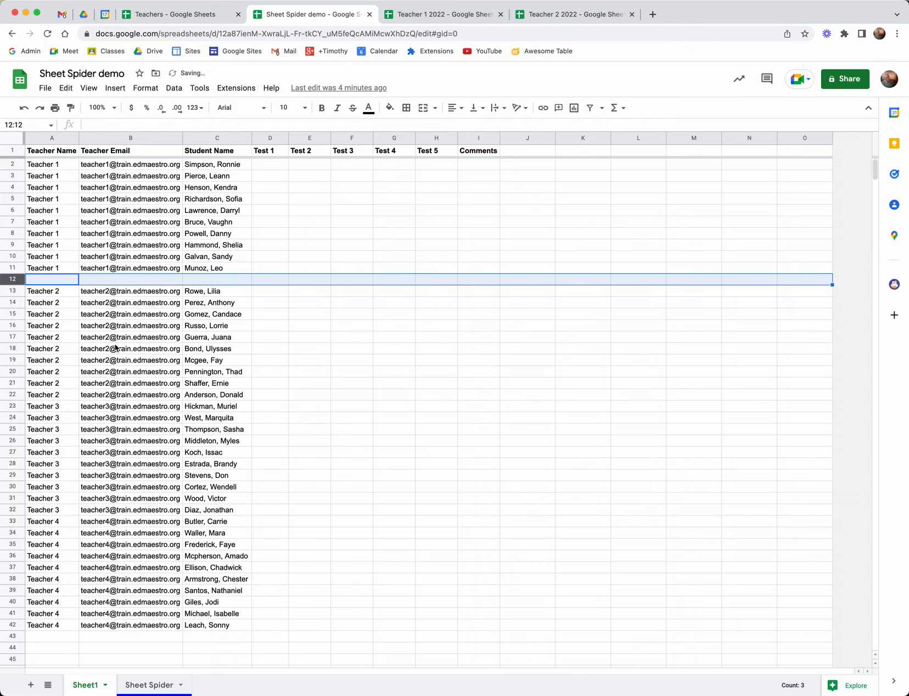
Step: Fill in row 12 on Sheet1 with Teacher 1, the teacher's email from row 11 and a new student's name
left_click_drag(70, 270, 122, 270)
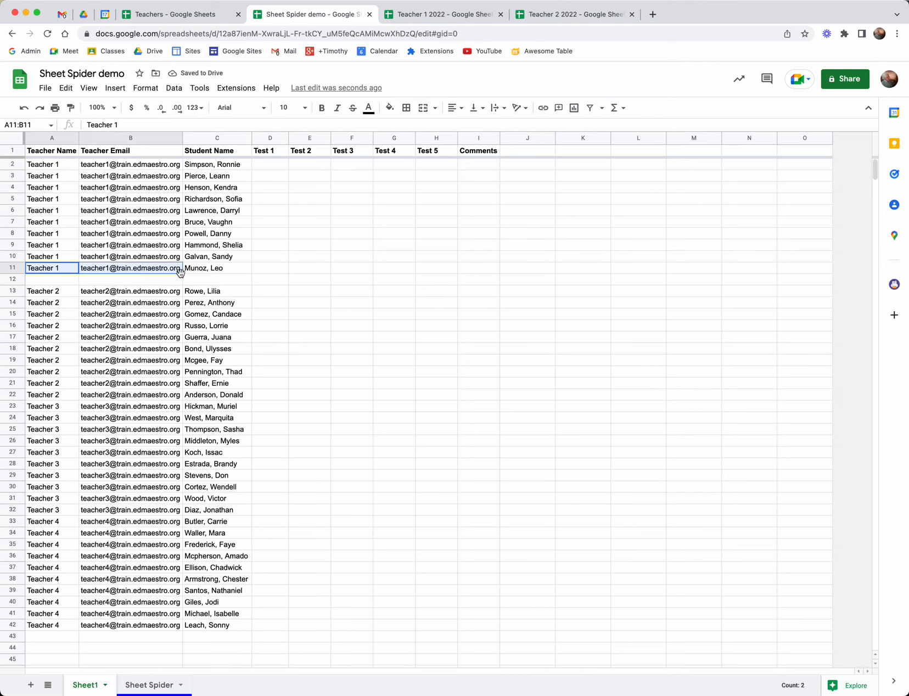
left_click_drag(182, 273, 132, 282)
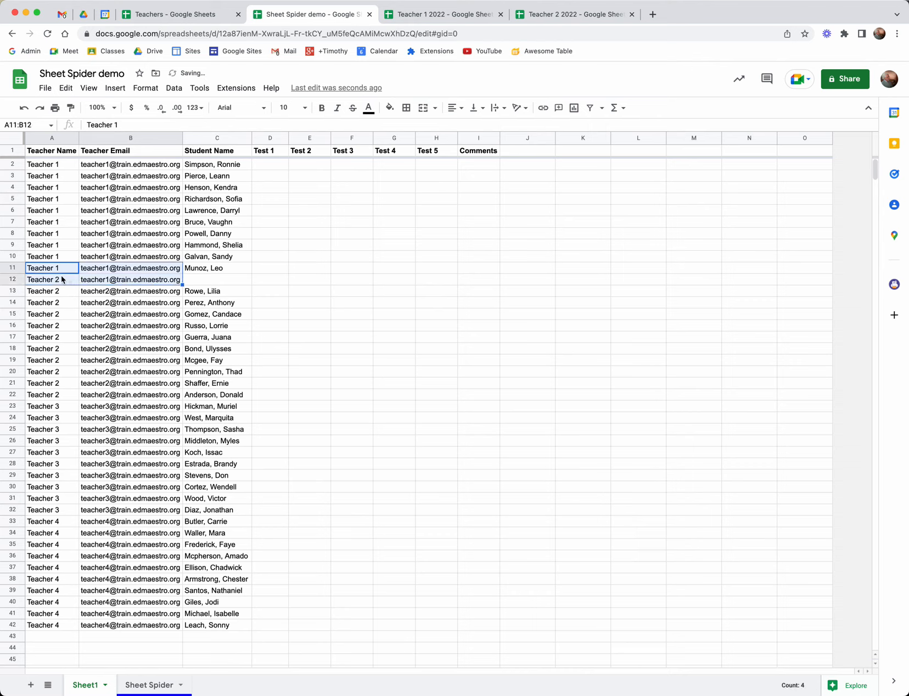
left_click(63, 279)
key("BackSpace")
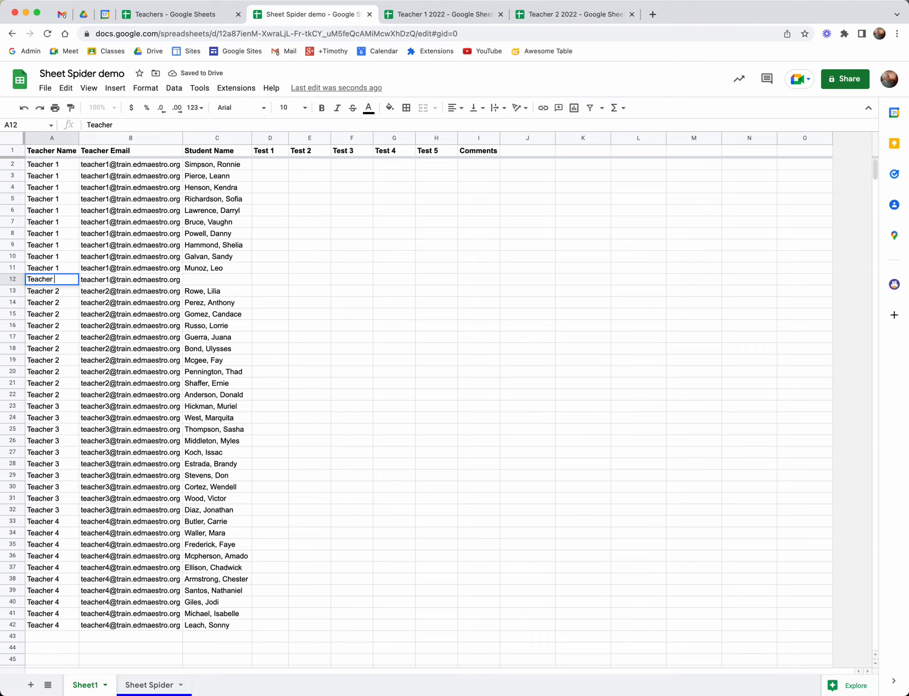
key("Return")
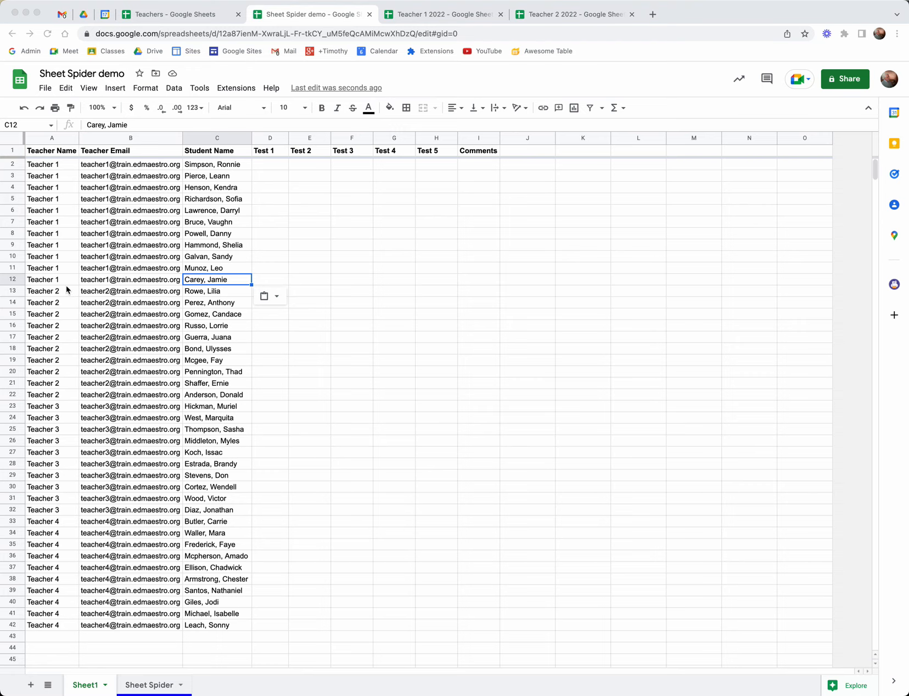
Step: Examine the student rows in Teacher 1's own view of Teacher 1 2022 and return to the demo spreadsheet
key("ctrl+Right")
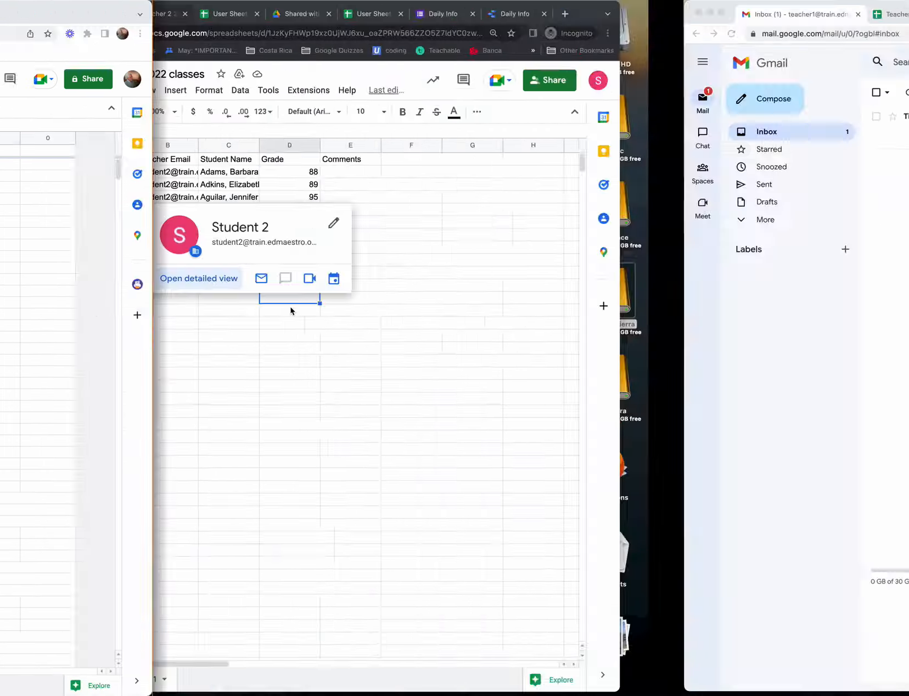
left_click(252, 22)
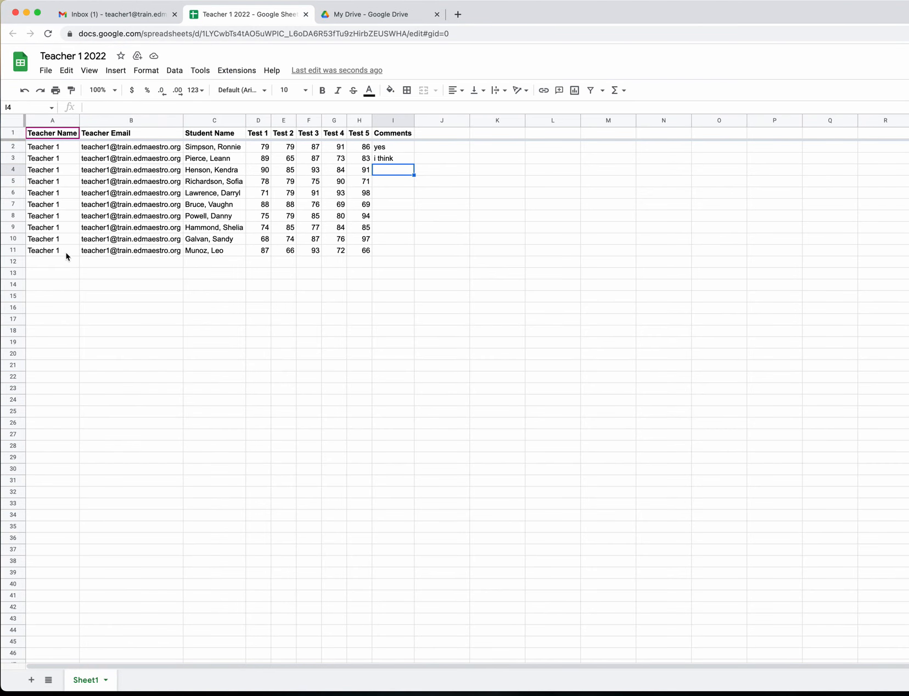
left_click_drag(65, 147, 70, 247)
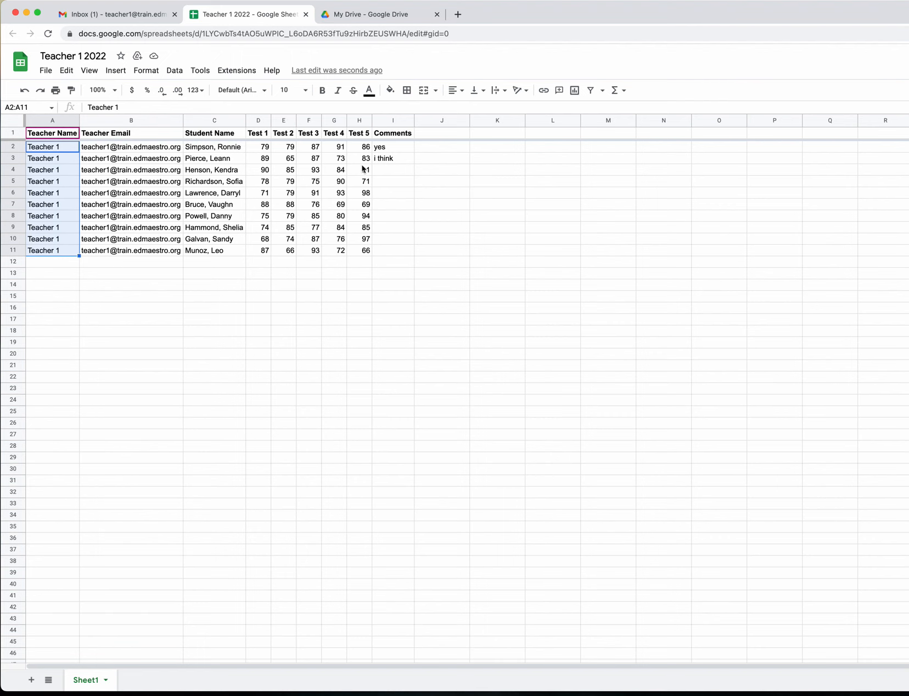
key("ctrl+Left")
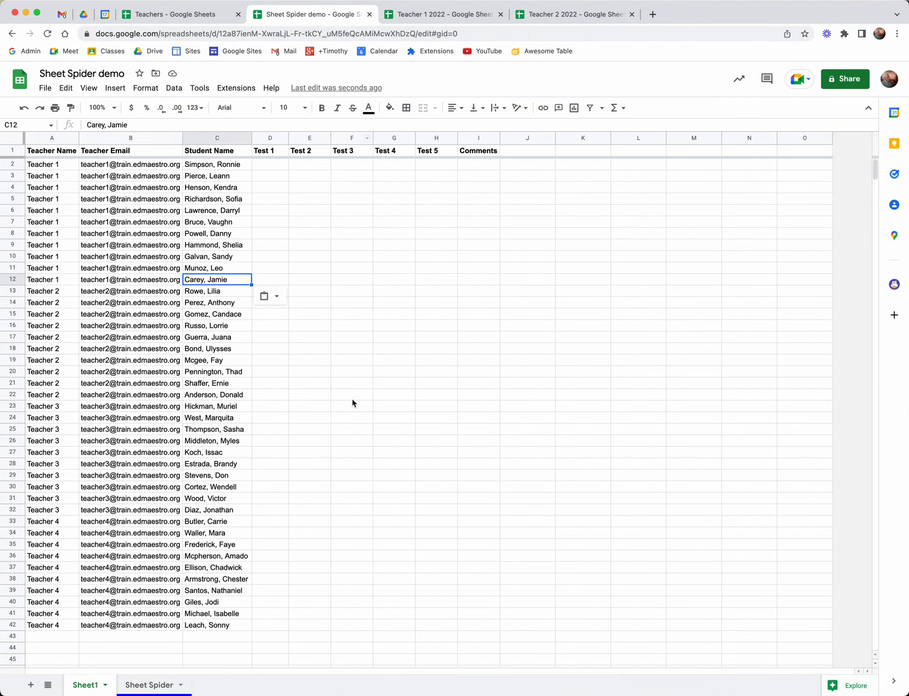
Step: Push new data rows to the teachers' spreadsheets with Sheet Spider, comparing by the Student Name column, and close the dialog
left_click(236, 88)
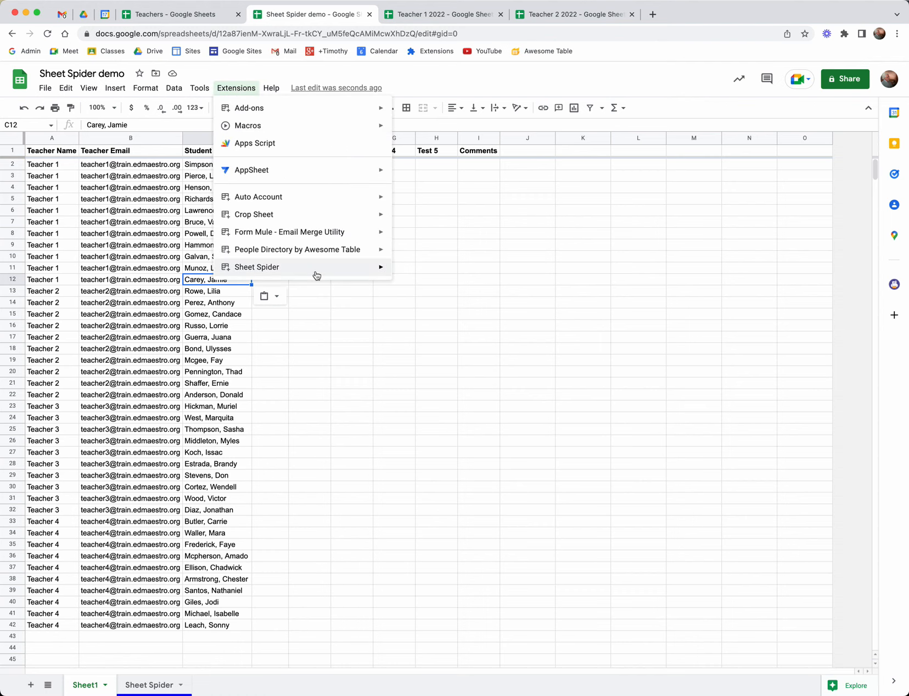
mouse_move(316, 269)
left_click(414, 272)
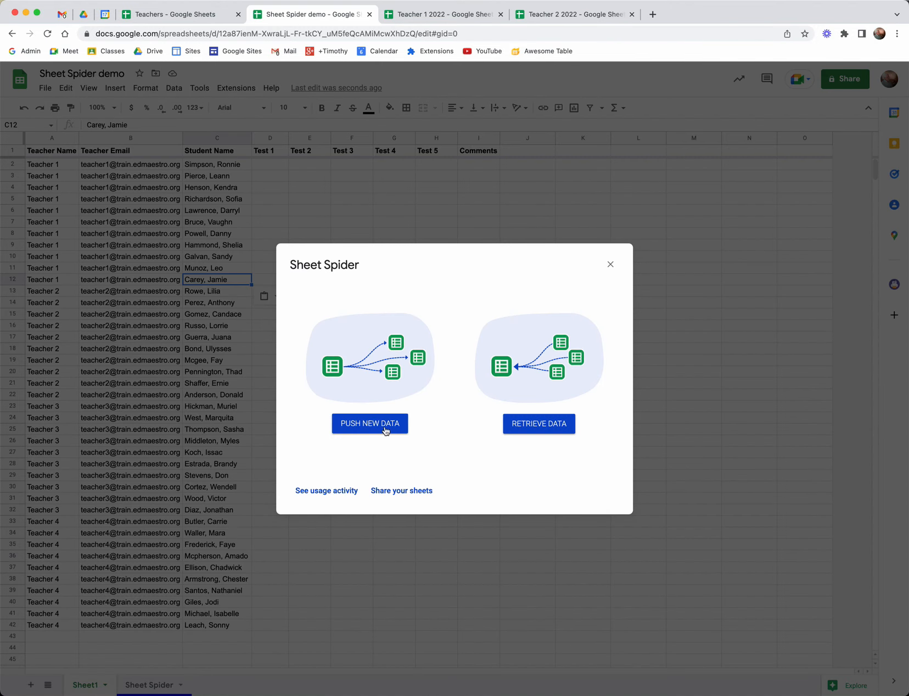
left_click(360, 427)
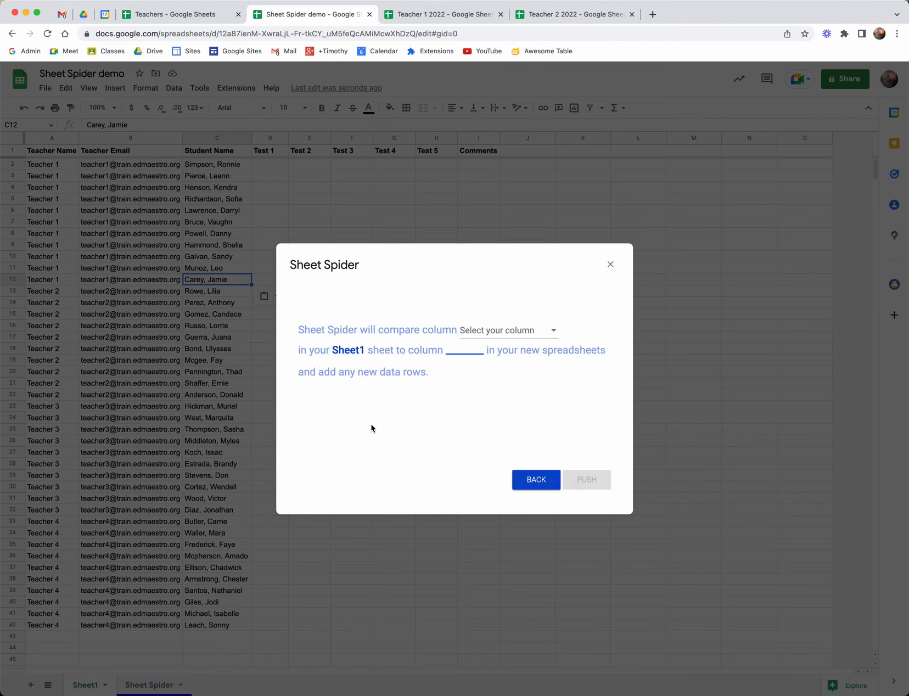
left_click(554, 335)
left_click(516, 331)
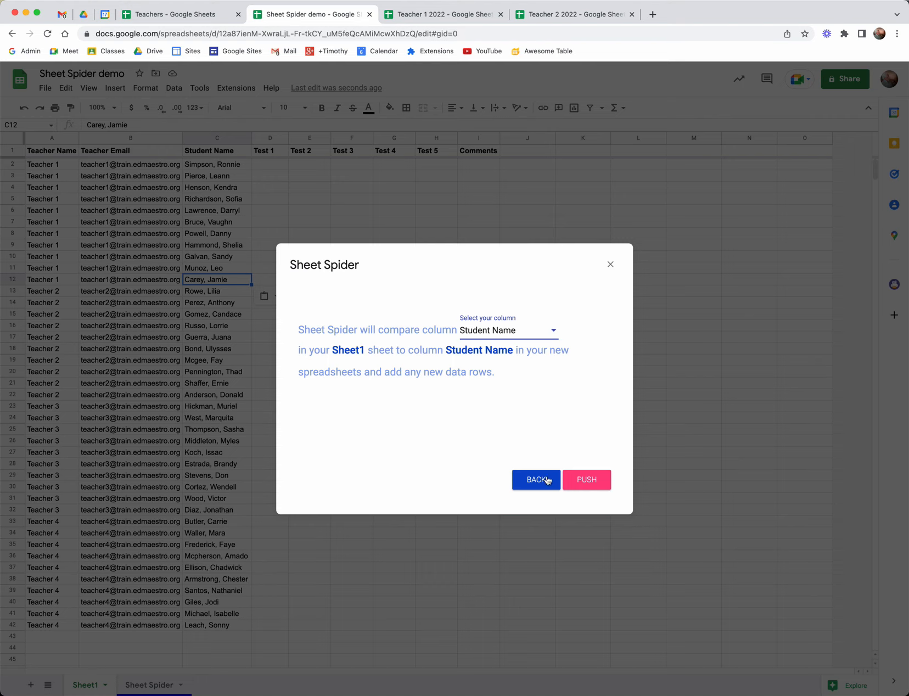
left_click(585, 479)
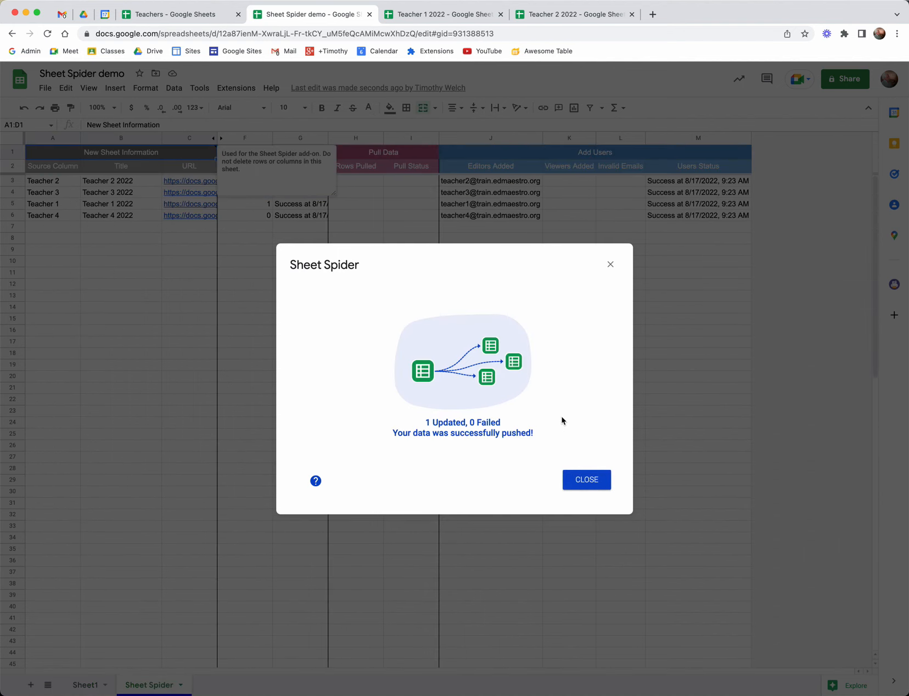
left_click(587, 481)
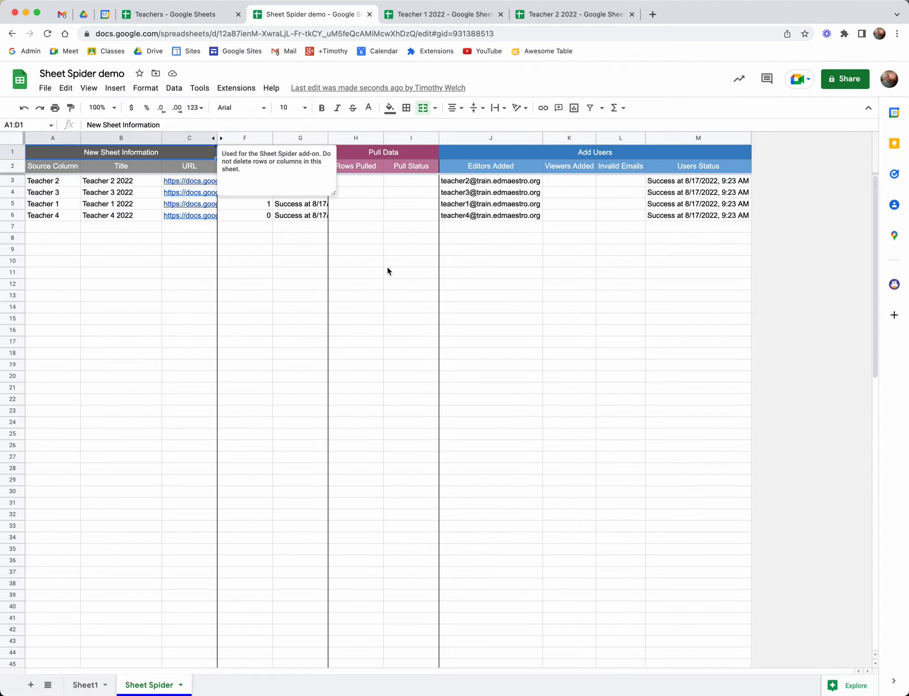
left_click(301, 239)
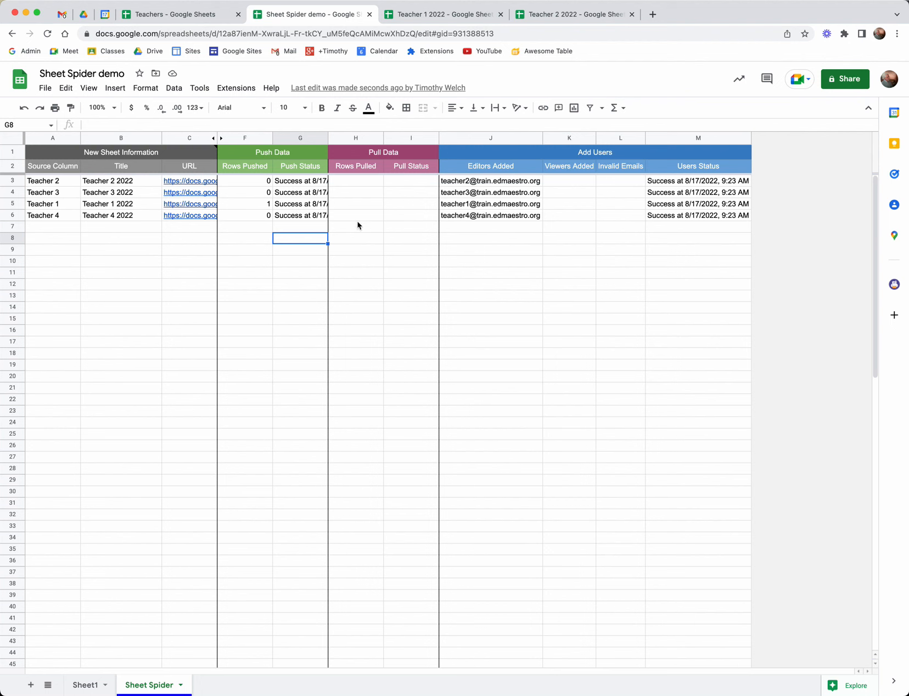
Step: In Teacher 1 2022, fill the test score formulas from D11:H11 down into row 12 for the new student
left_click(447, 14)
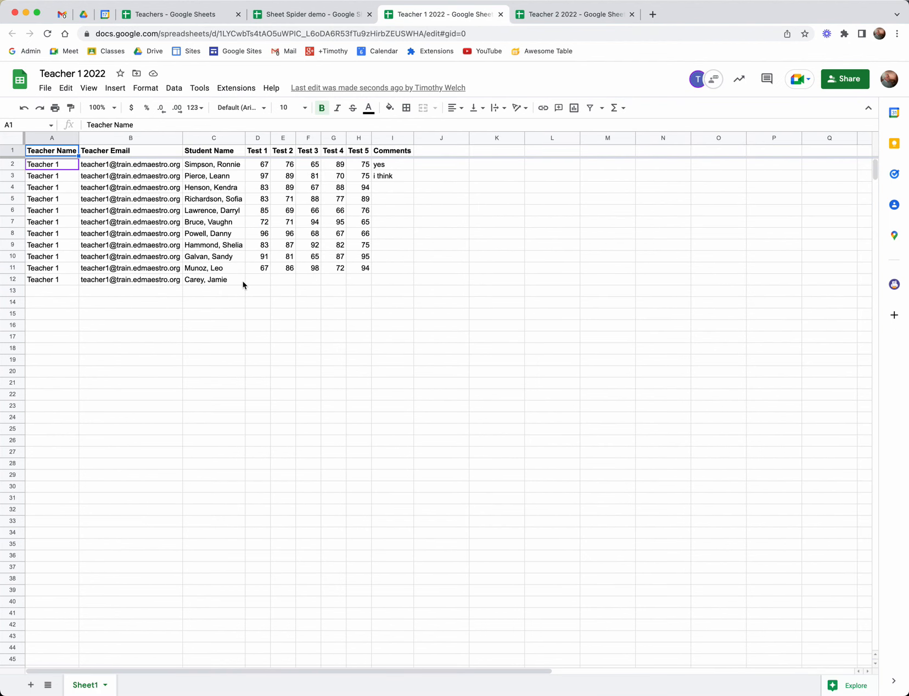
left_click_drag(260, 269, 360, 269)
left_click_drag(371, 273, 371, 281)
key("ctrl+Left")
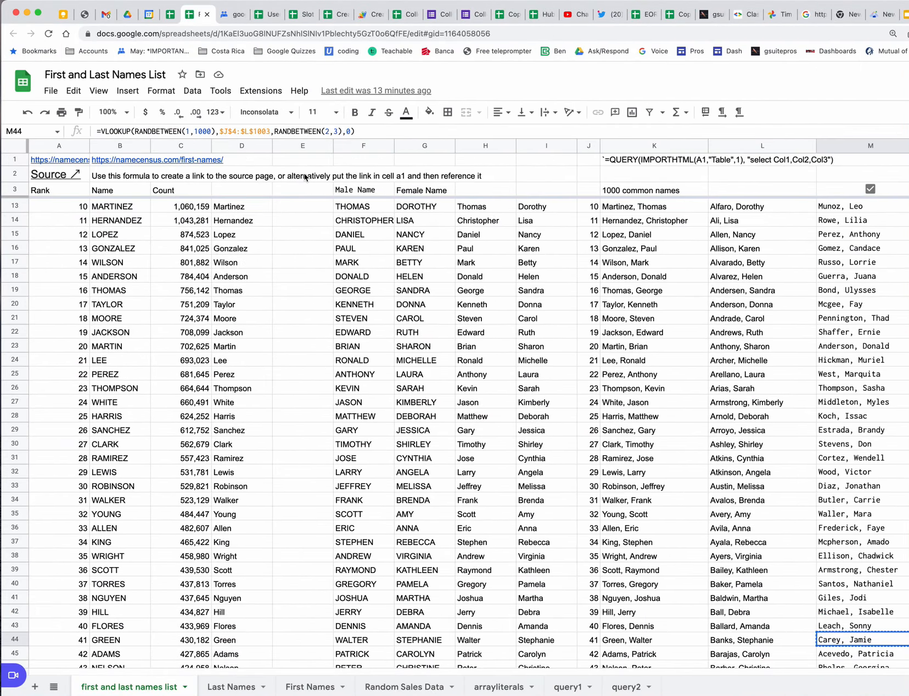
key("ctrl+Right")
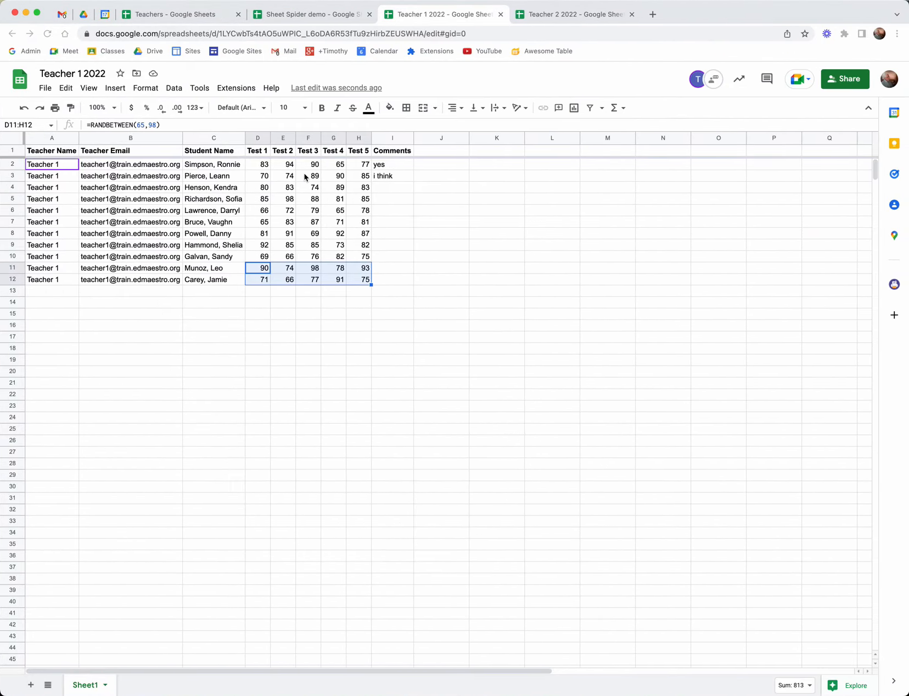
Step: Return to the Sheet Spider demo spreadsheet, retrieve the teachers' data with Sheet Spider, and close the dialog
left_click(290, 15)
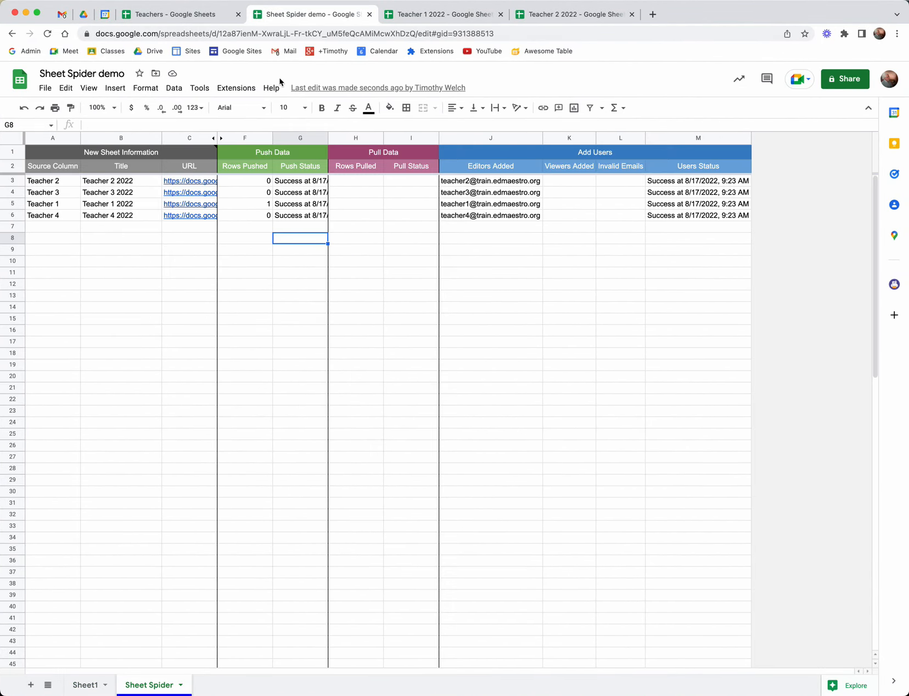
left_click(237, 90)
mouse_move(286, 269)
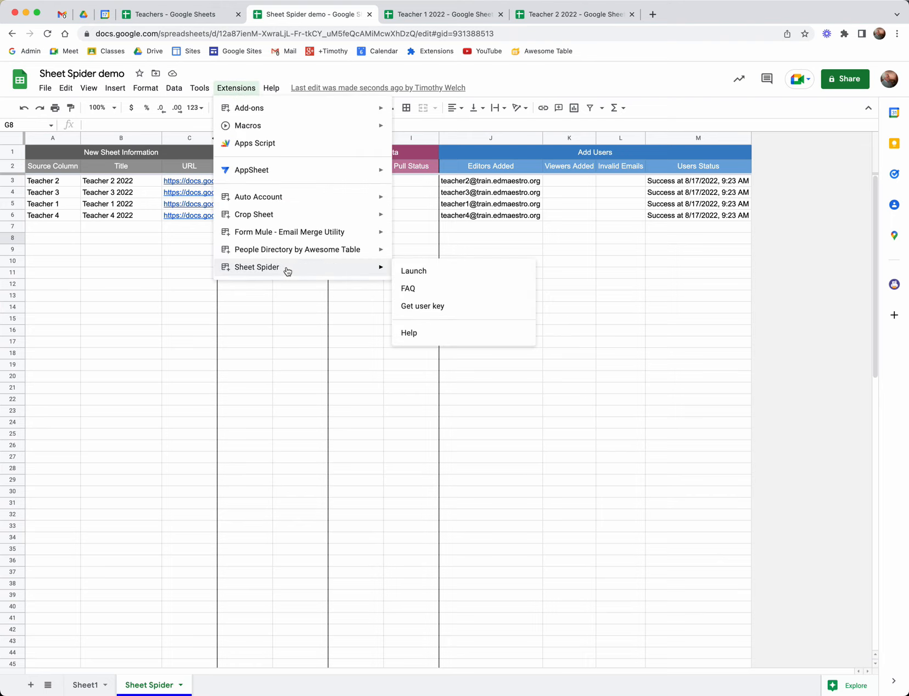
left_click(451, 272)
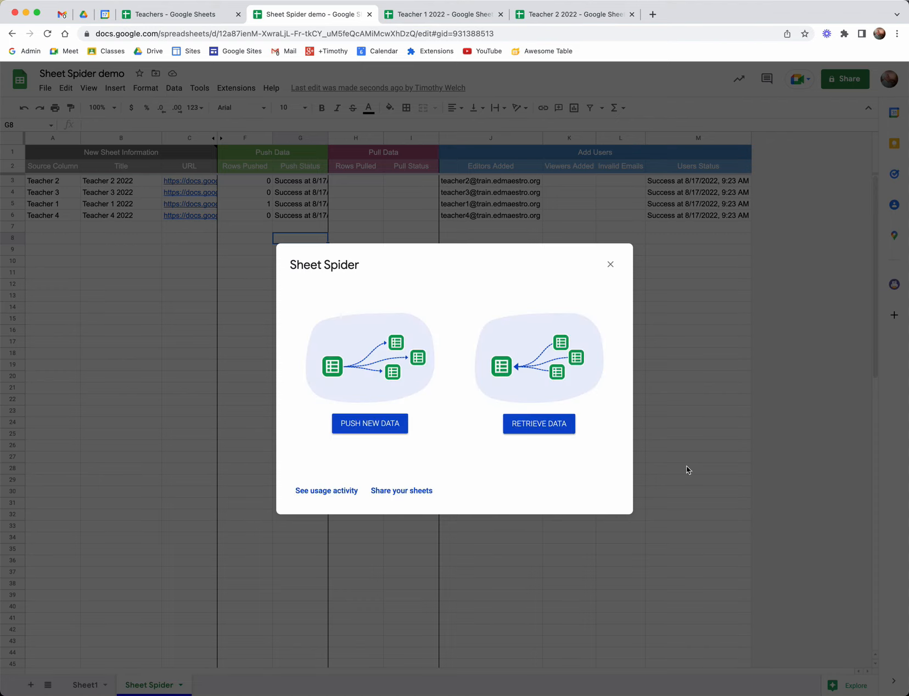
left_click(523, 425)
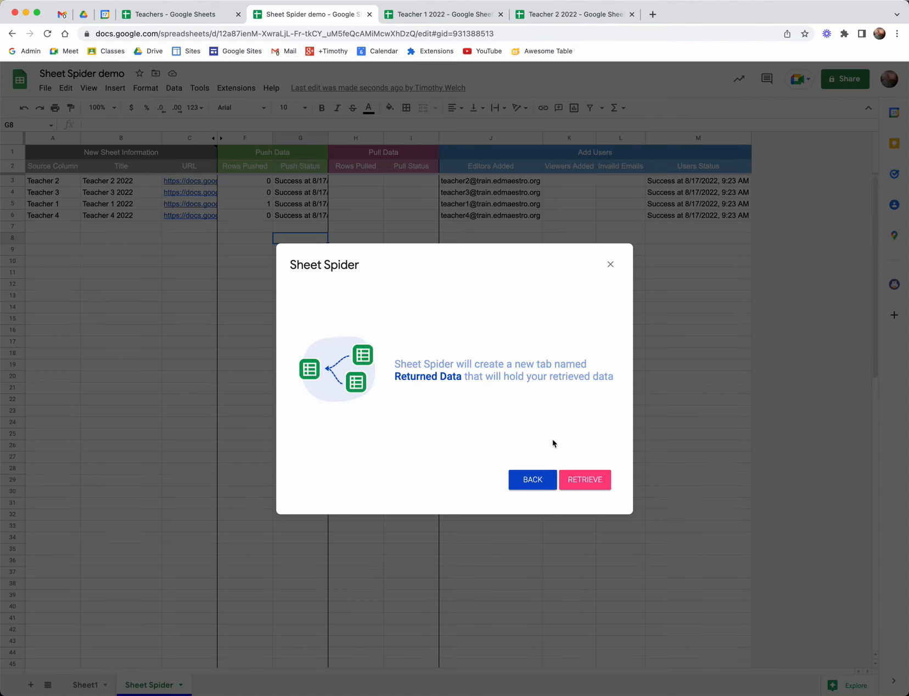
left_click(587, 480)
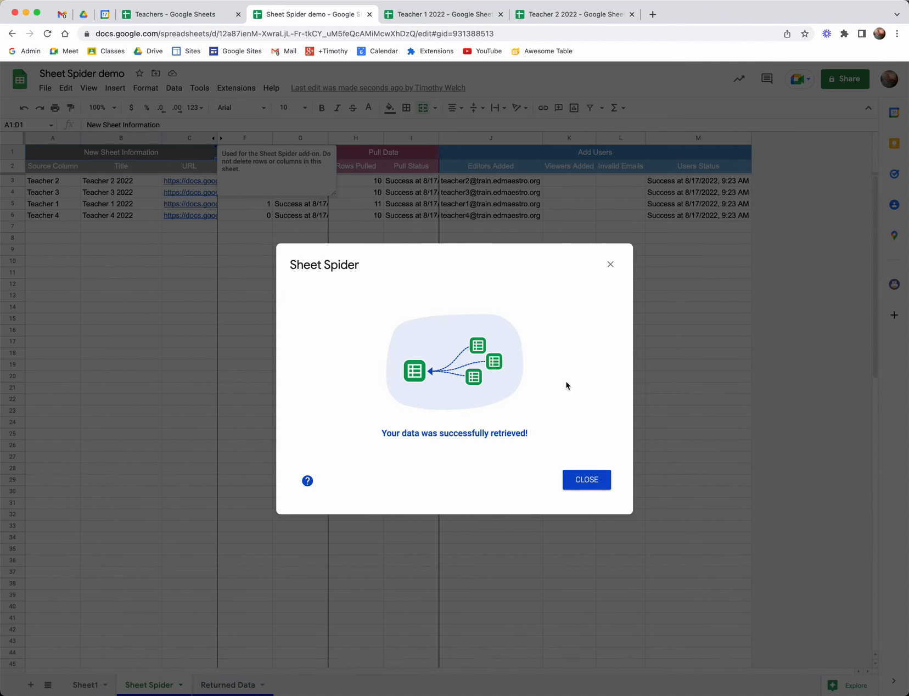
left_click(580, 482)
Step: Examine the retrieved Test 1 to Test 4 scores in row 2 of the Returned Data sheet
left_click(243, 691)
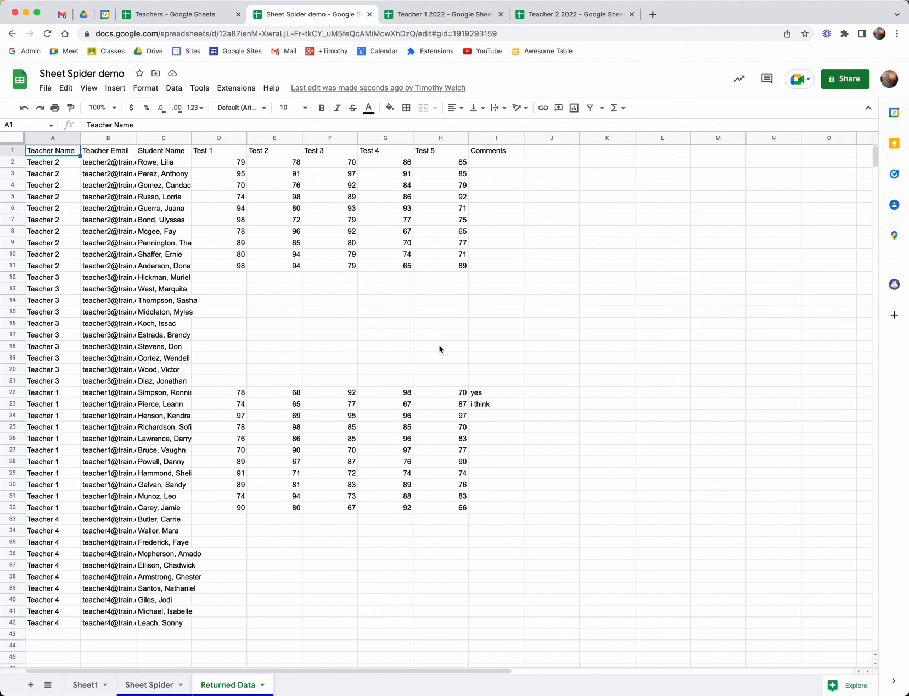
left_click(240, 168)
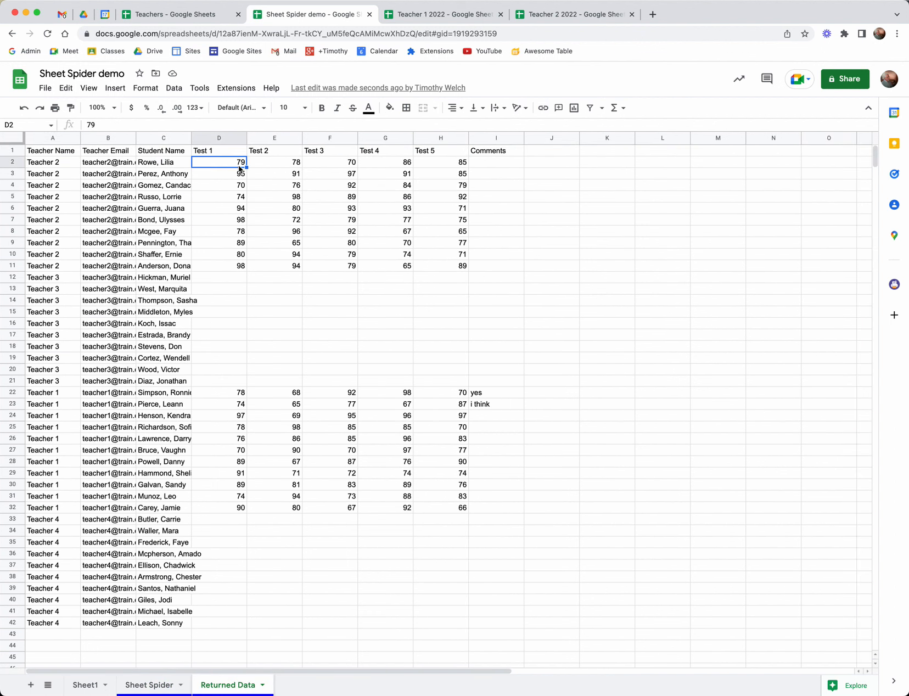
left_click(274, 163)
left_click(341, 165)
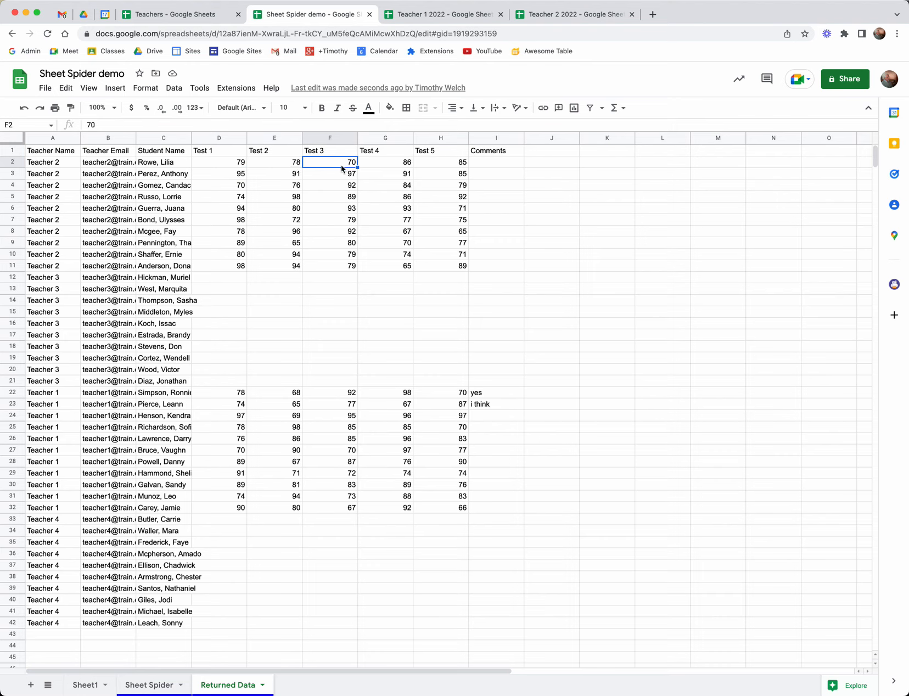
left_click(406, 169)
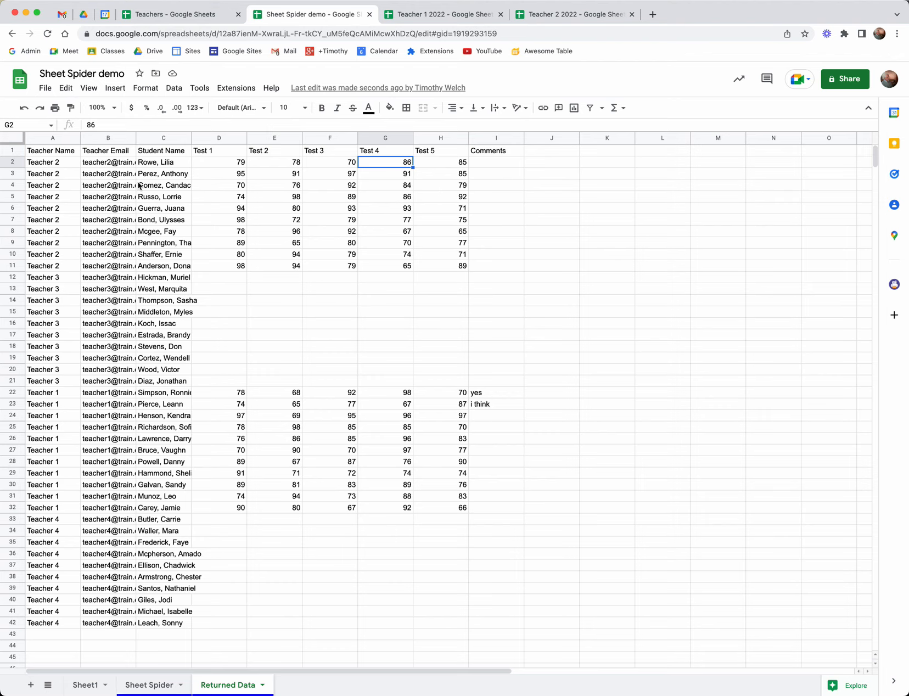
Step: Fit the widths of all columns on the Returned Data sheet to their contents
left_click(15, 140)
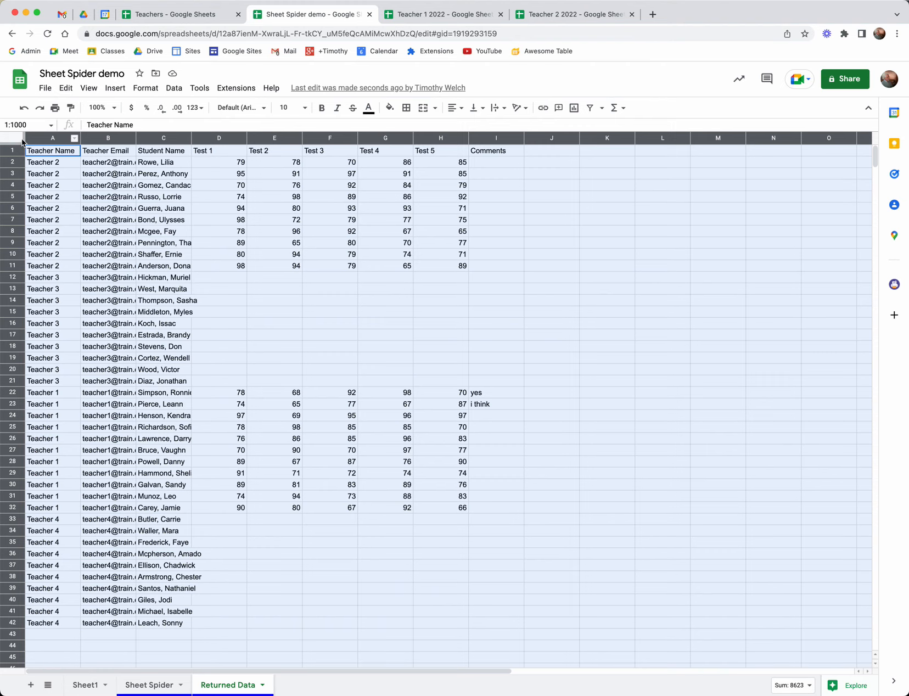
double_click(80, 138)
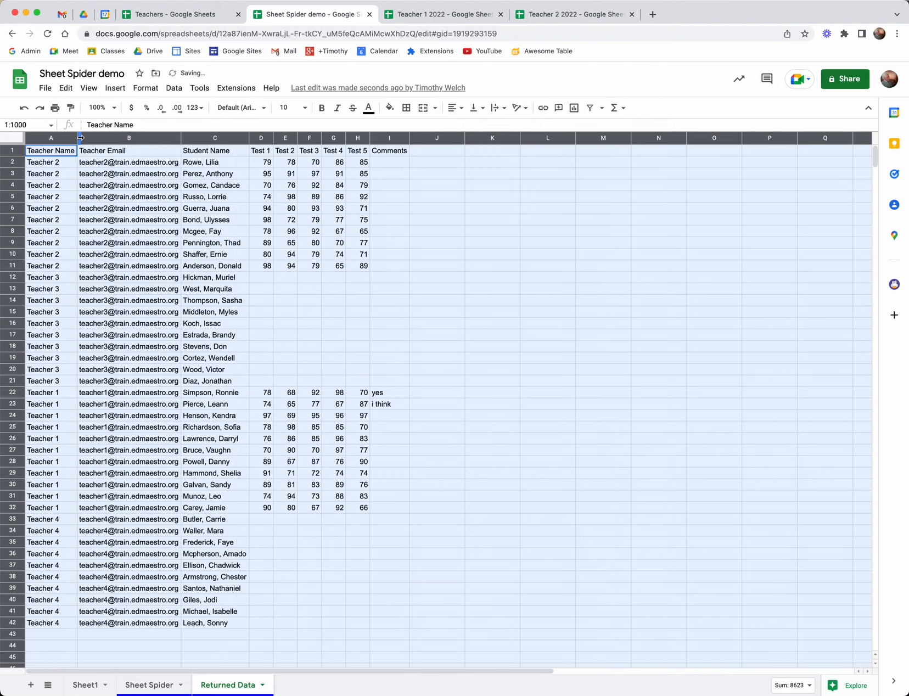
left_click(98, 173)
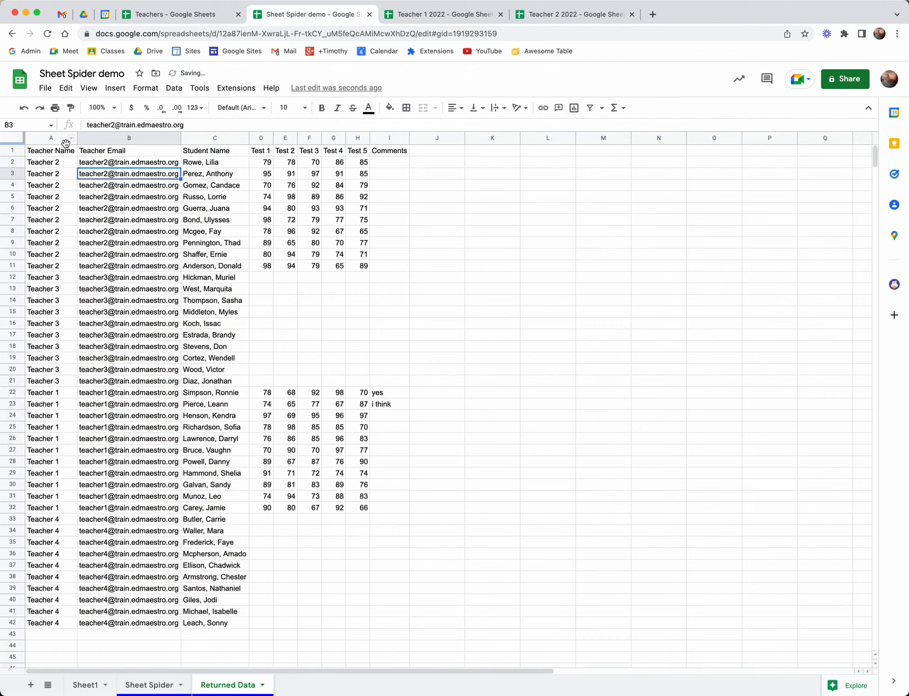
Step: Freeze row 1 of the Returned Data sheet and make its column headings bold
left_click_drag(65, 145, 67, 160)
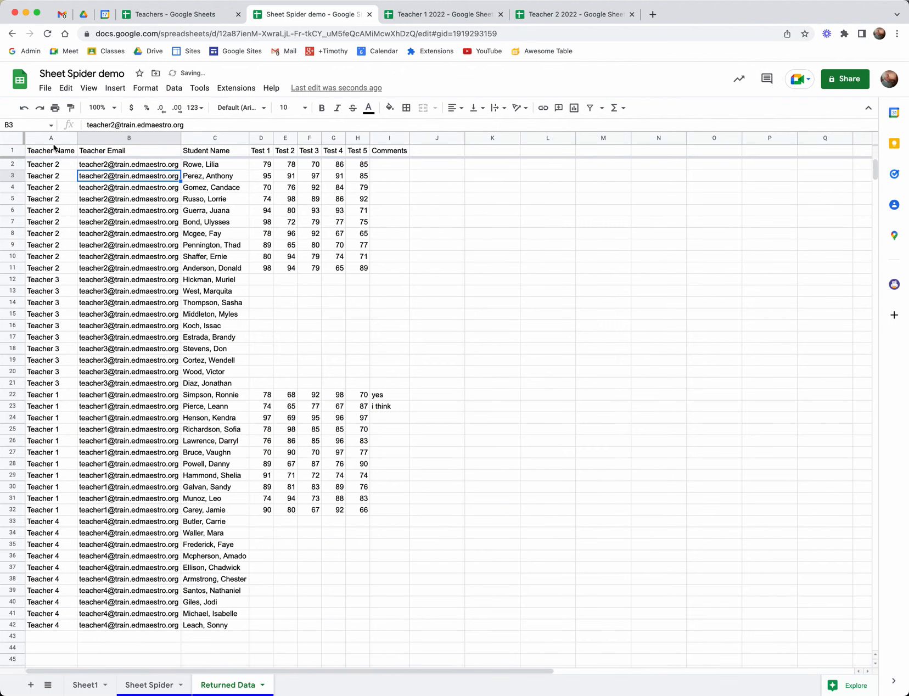
left_click(12, 150)
left_click(319, 108)
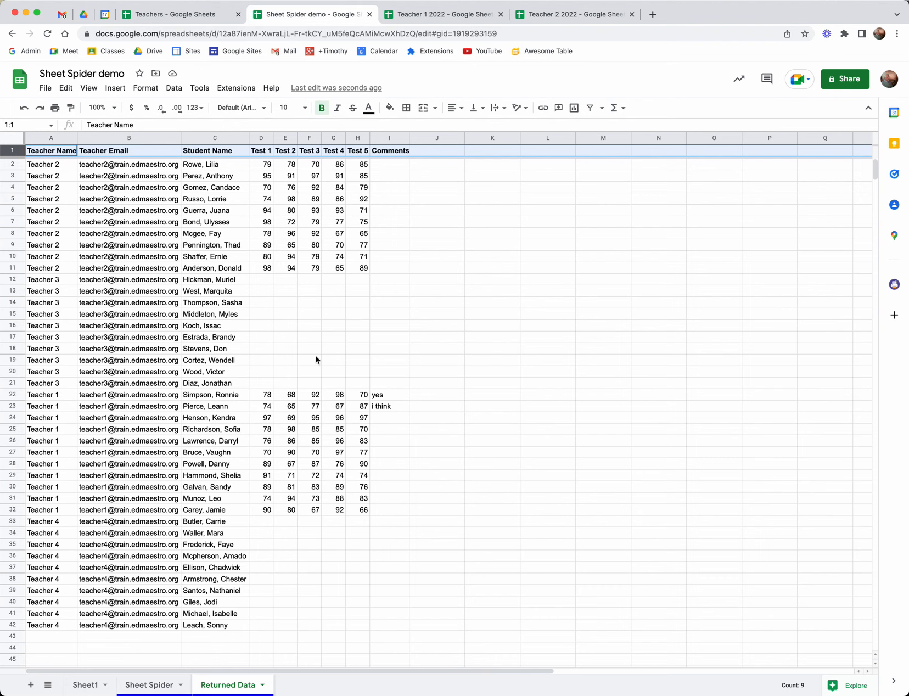
Step: Check the Rows Pulled and Pull Status columns on the Sheet Spider sheet
left_click(149, 685)
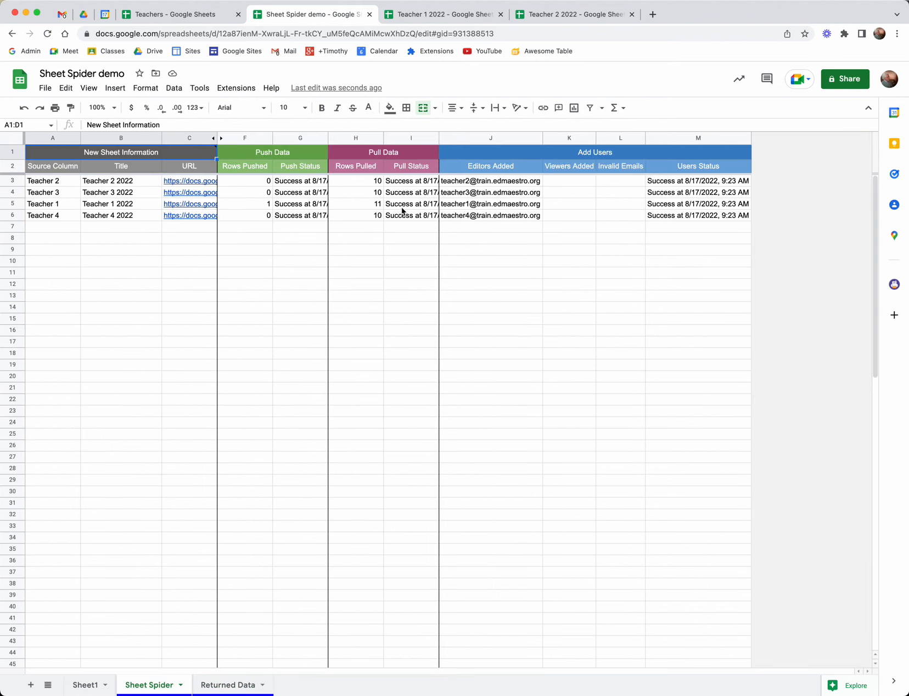